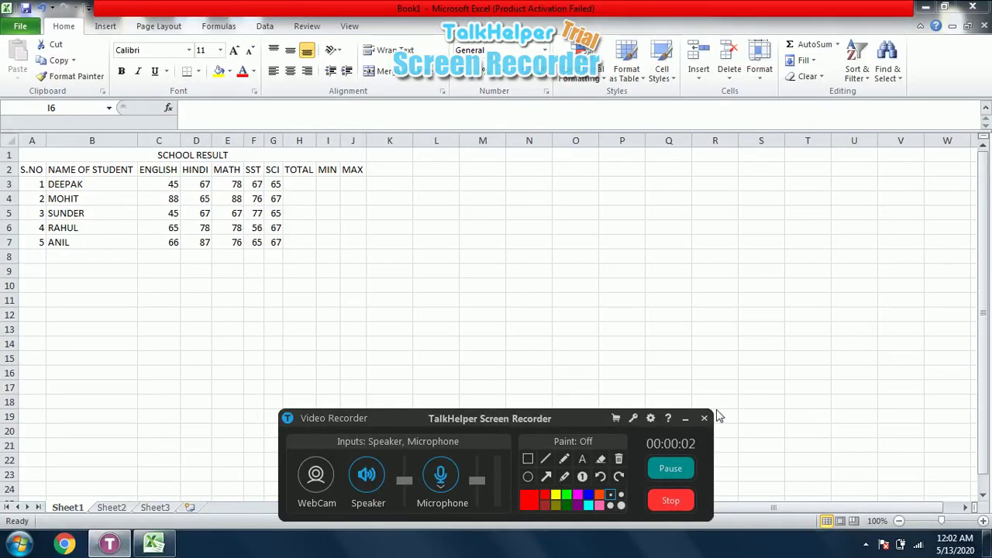
- Enter the headings % in K2 and RESULT in L2, next to MAX
left_click(688, 419)
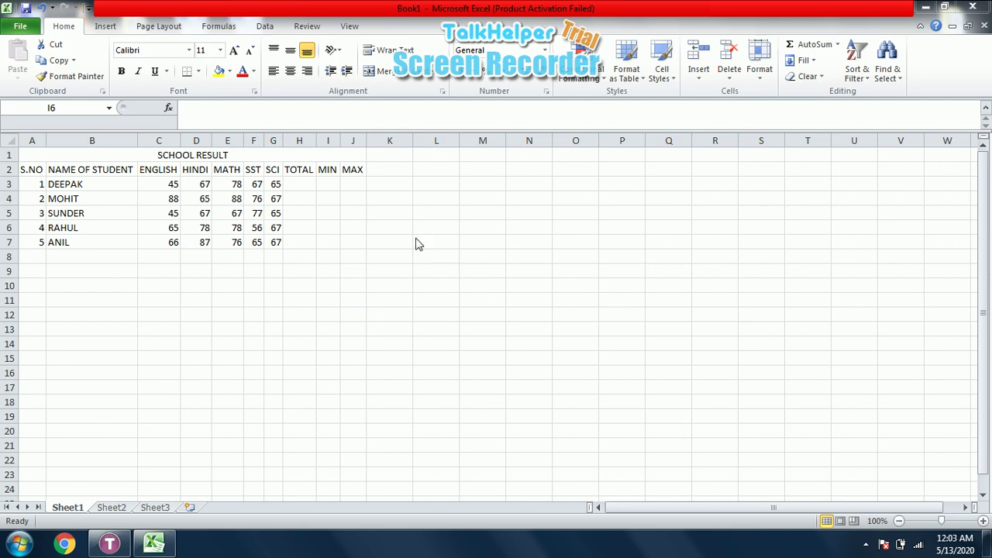
left_click(382, 170)
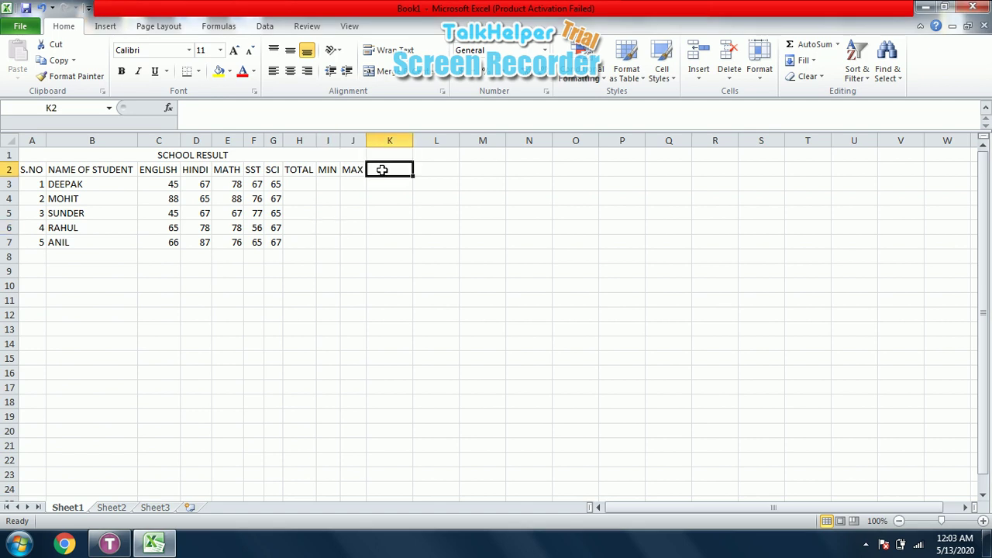
type("%")
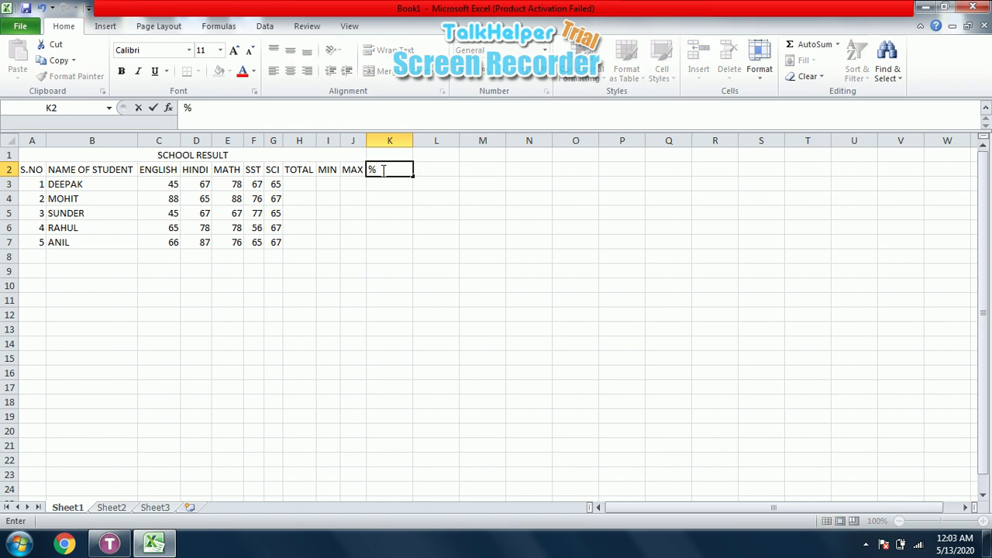
key("Tab")
type("R")
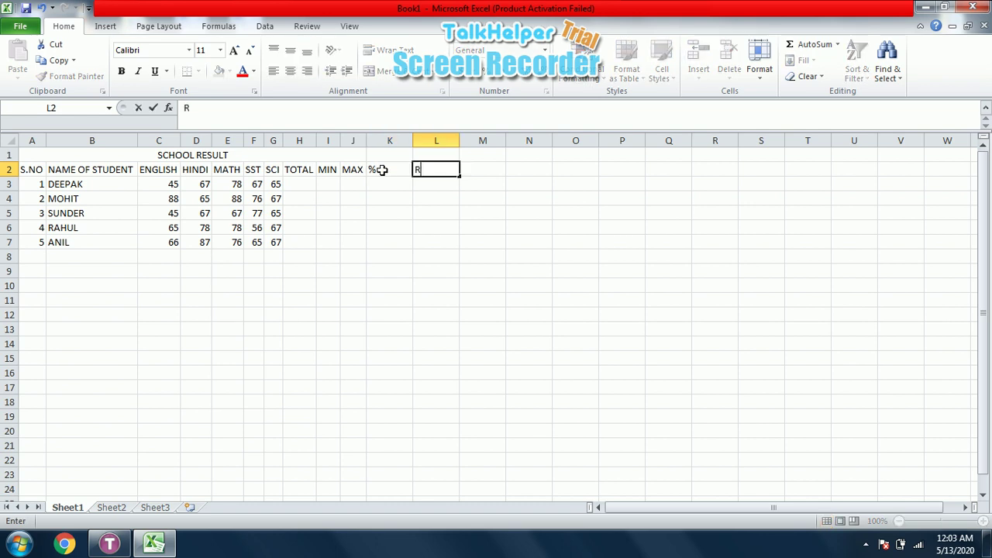
type("ESULT")
left_click(321, 230)
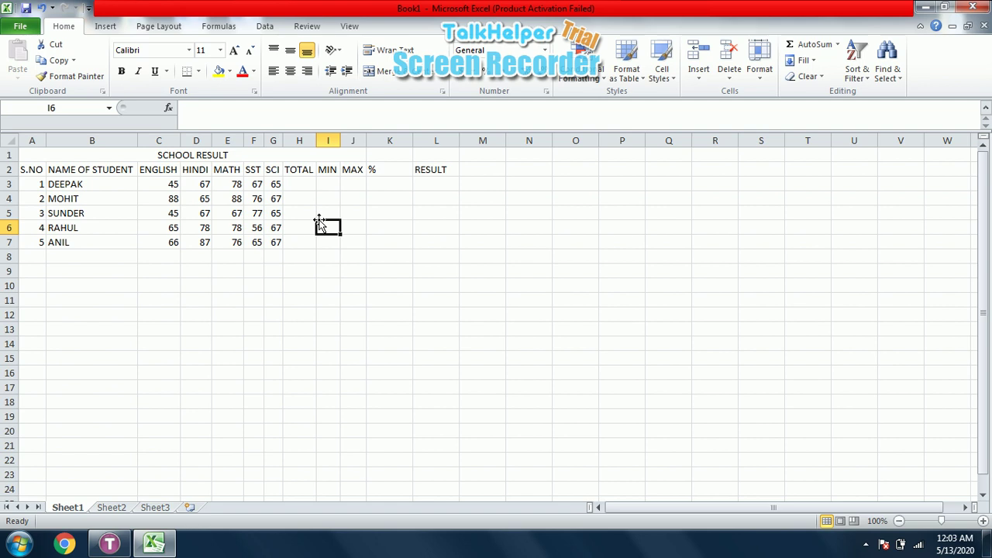
- Dismiss the colour-scheme prompt and AutoSum C3:G3 into H3, giving a total of 322
left_click(294, 186)
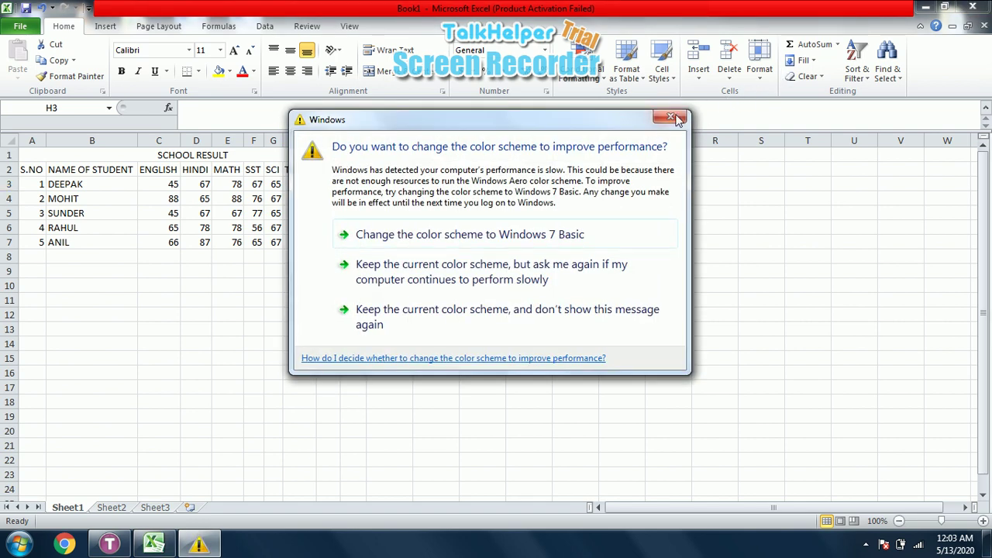
left_click(668, 118)
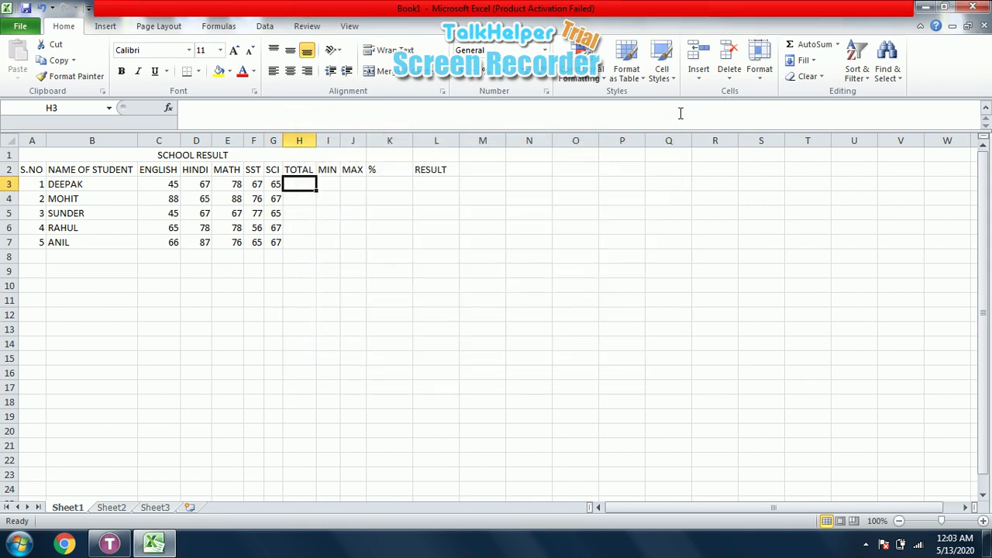
left_click(810, 47)
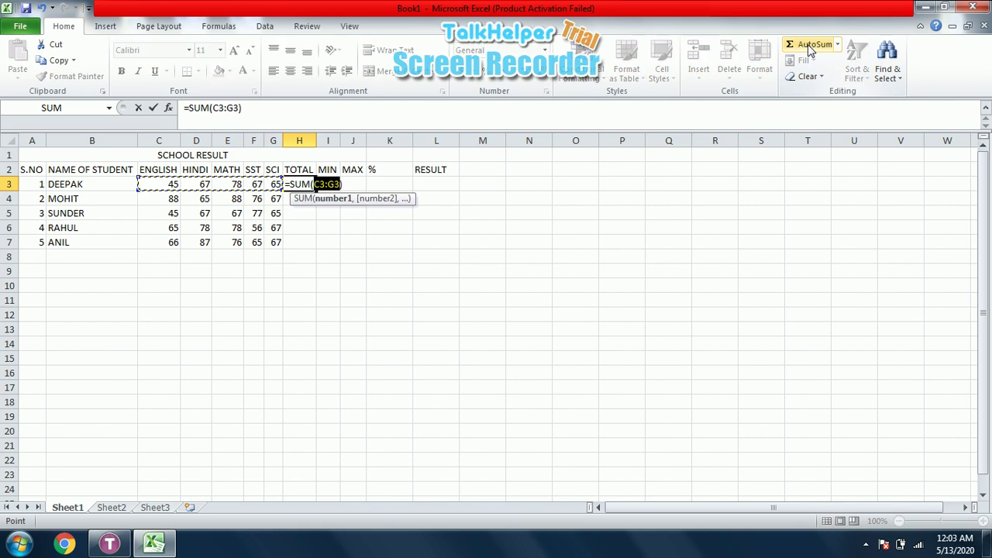
key("Return")
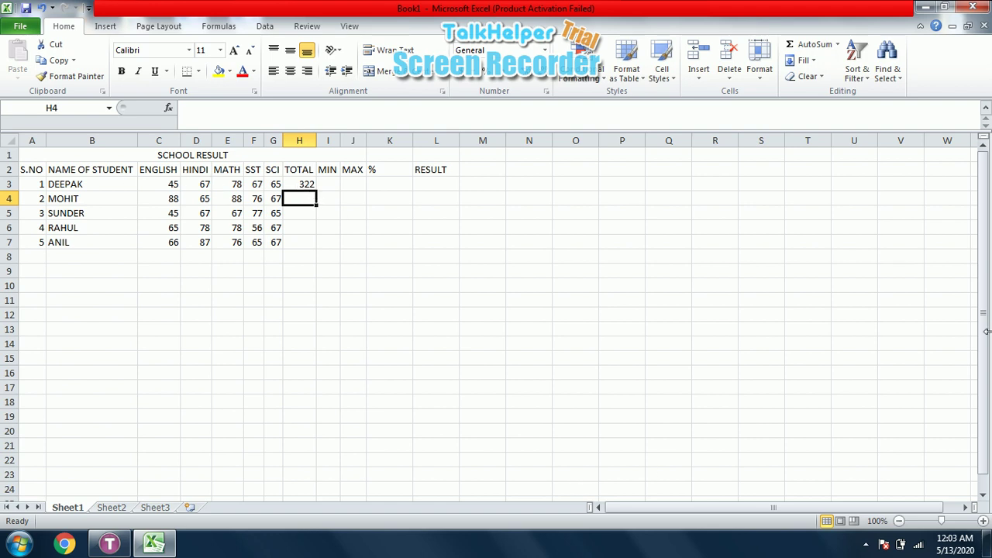
- Enter =SUM(C4:G4) in H4 for the second student's total of 384
type("=S")
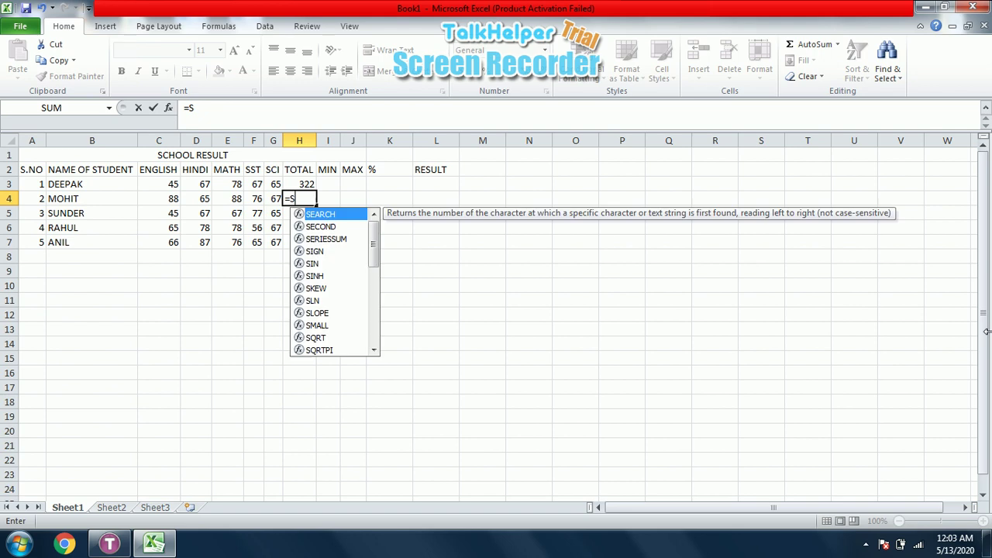
type("UM")
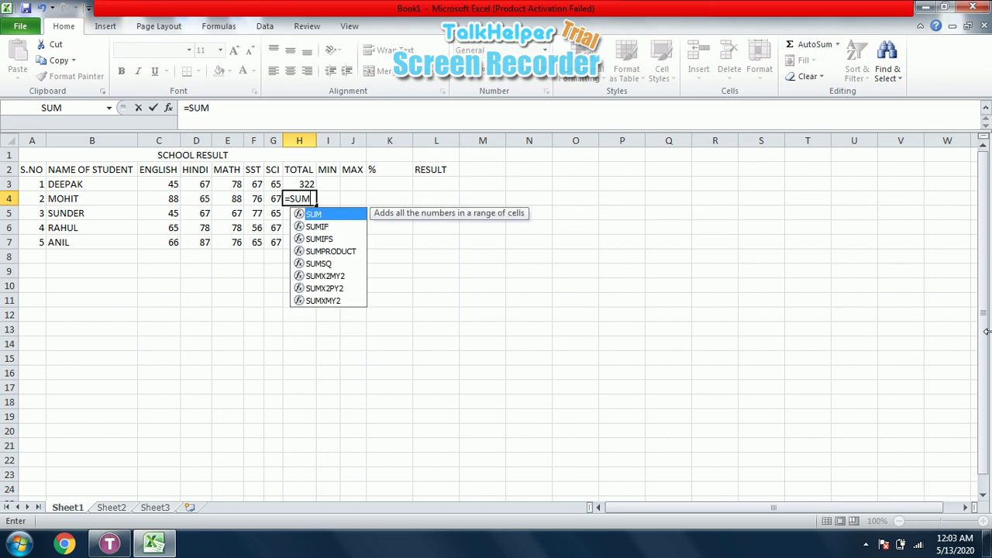
type("(")
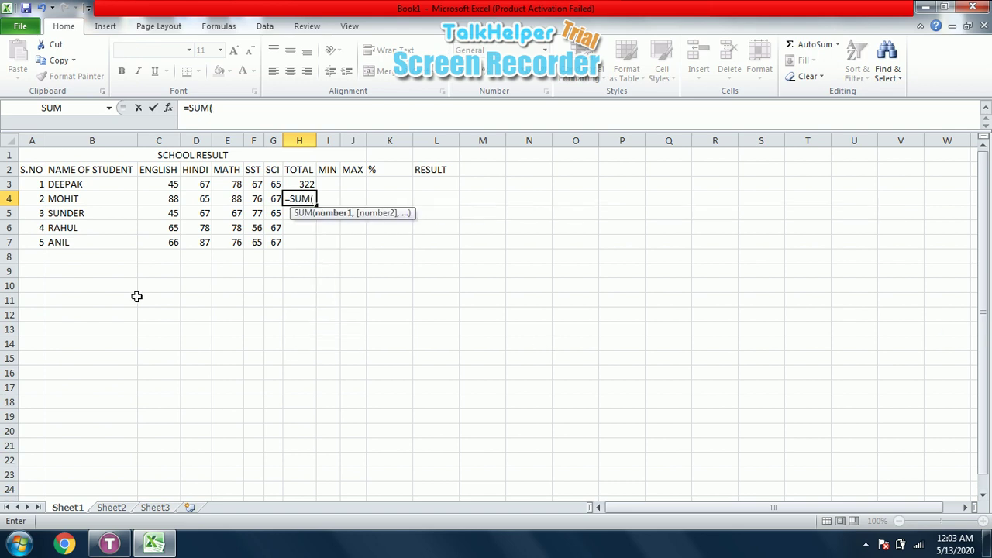
left_click(169, 200)
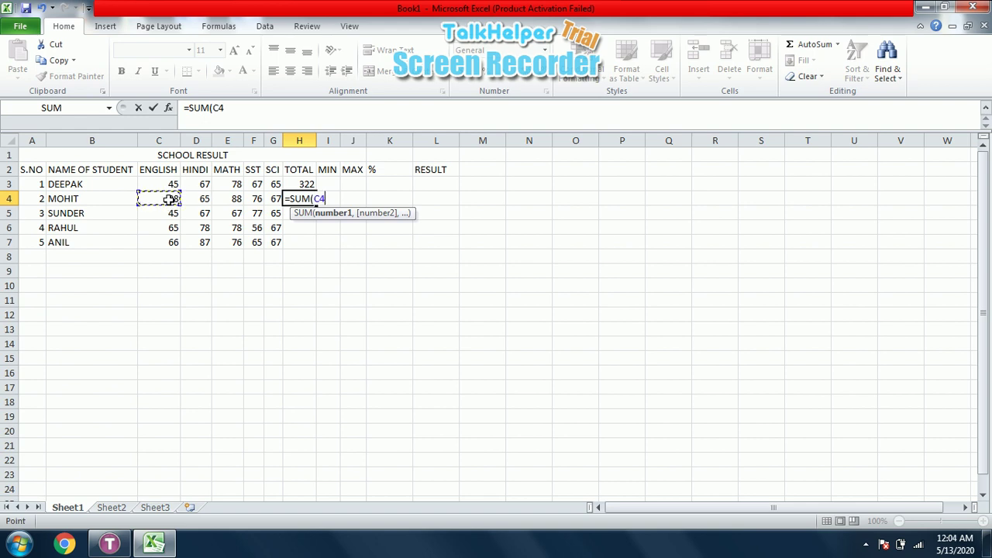
left_click(231, 199)
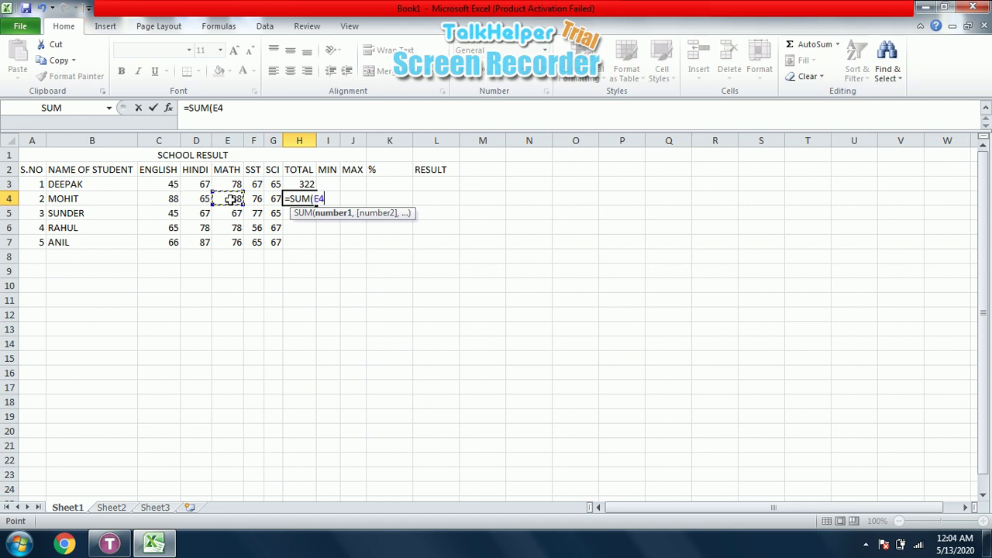
left_click(167, 199)
left_click(273, 199, "shift")
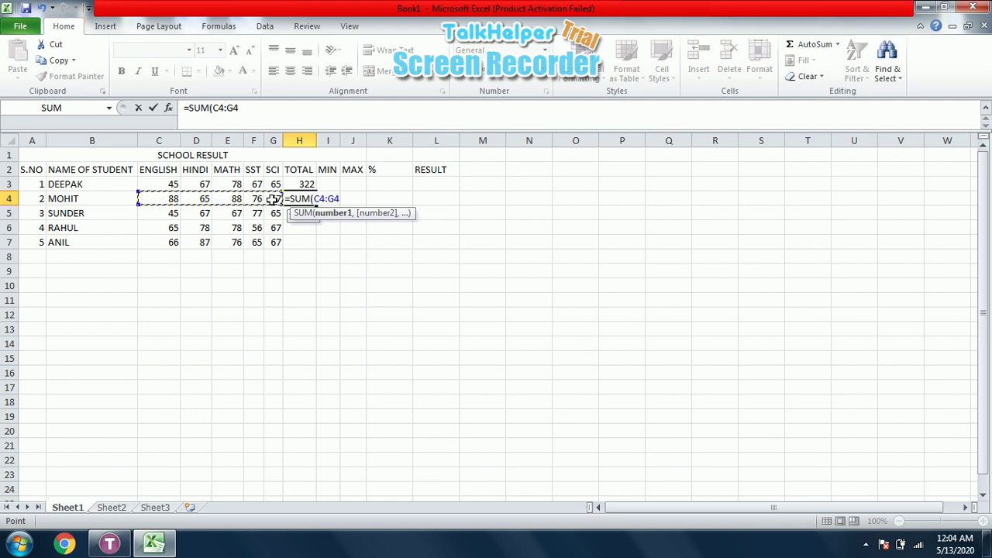
type(")")
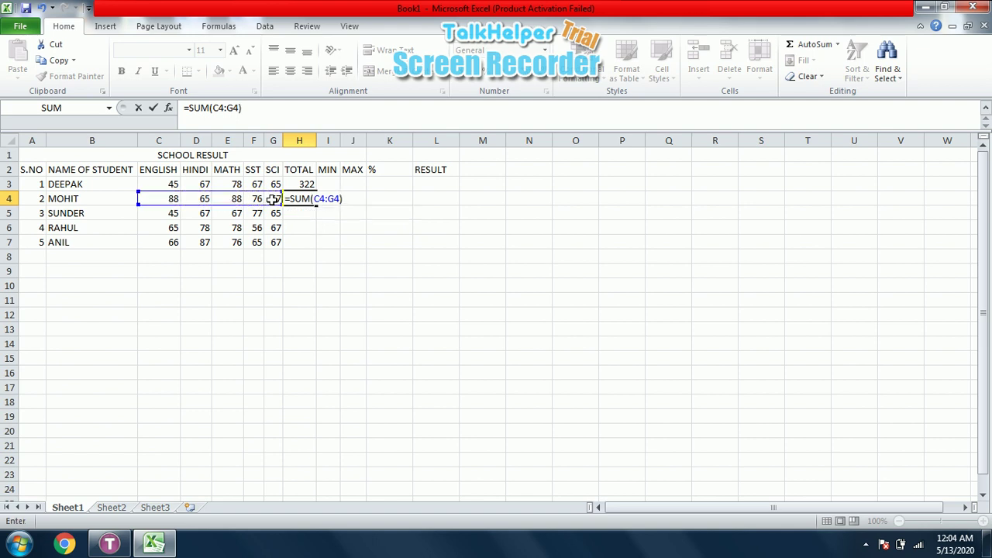
key("Return")
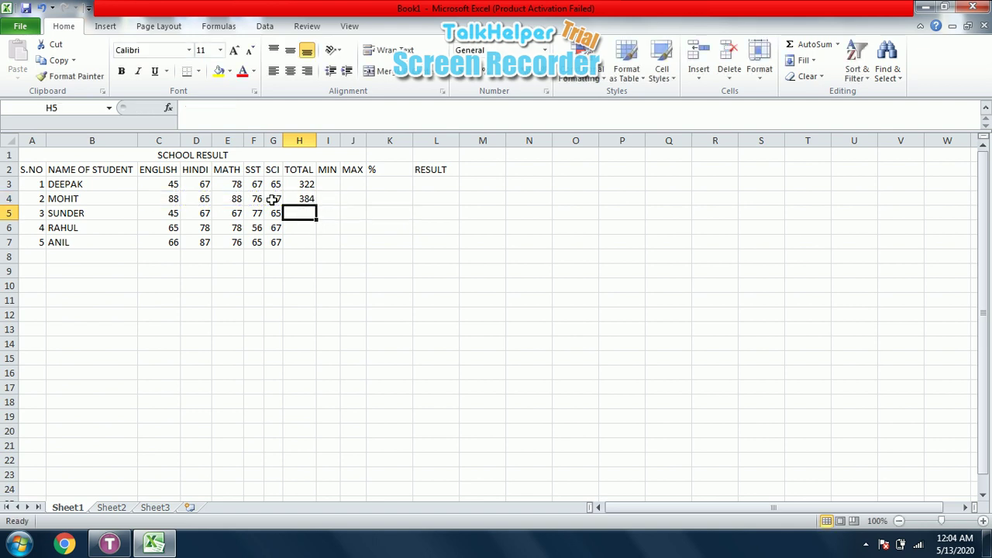
- Fill the SUM formula down into H5, H6 and H7, giving totals 321, 344 and 361
left_click(301, 198)
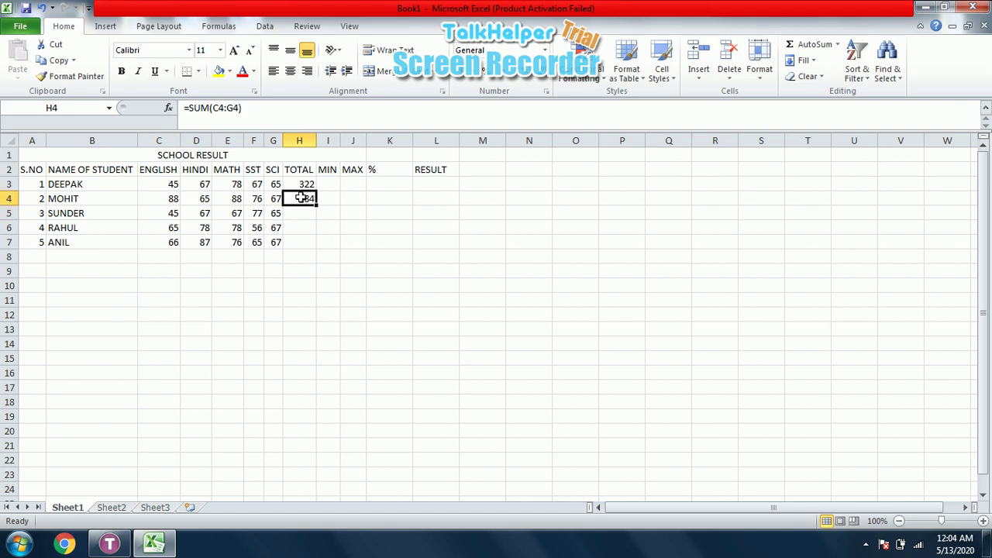
left_click(294, 212)
key("ctrl+d")
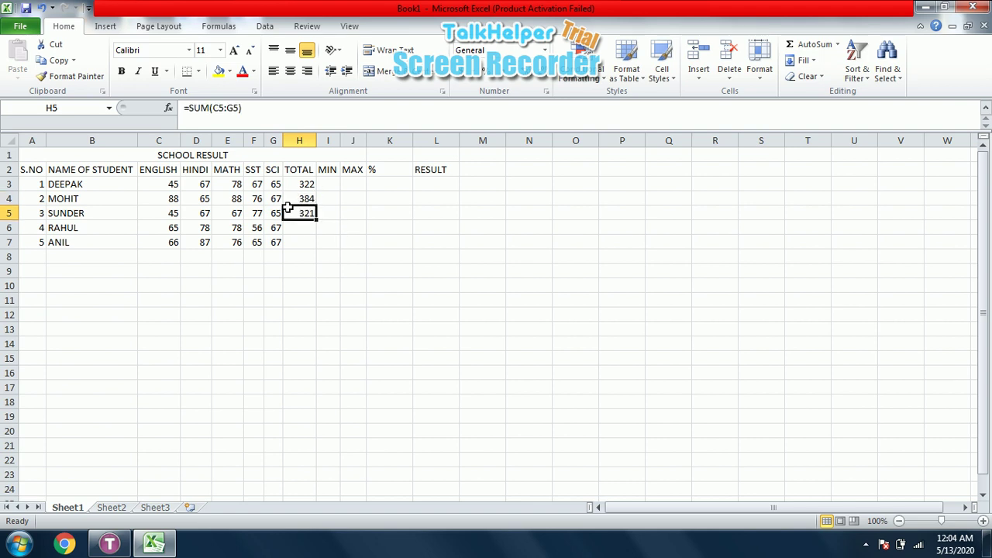
key("Down")
key("ctrl+d")
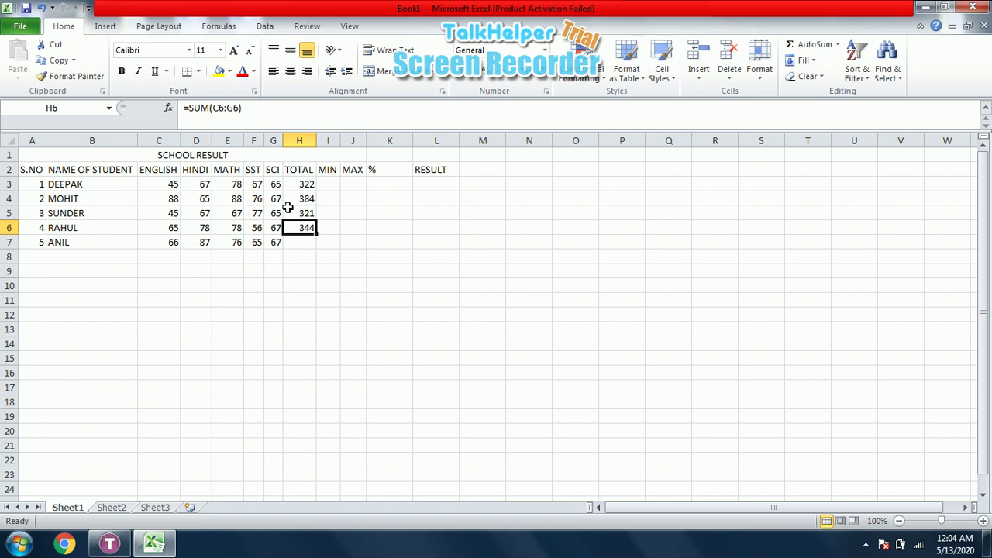
key("Down")
type("D")
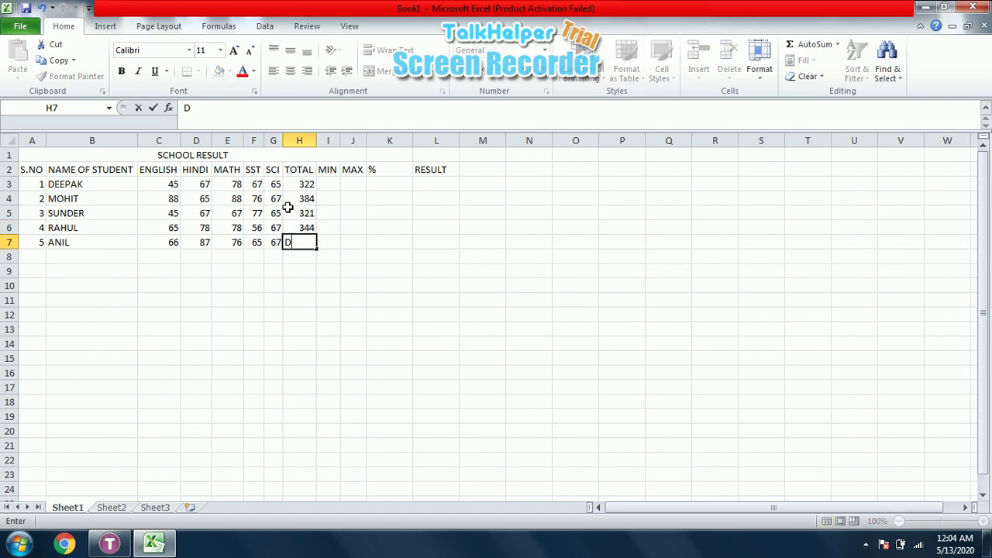
key("BackSpace")
left_click(372, 245)
left_click(307, 242)
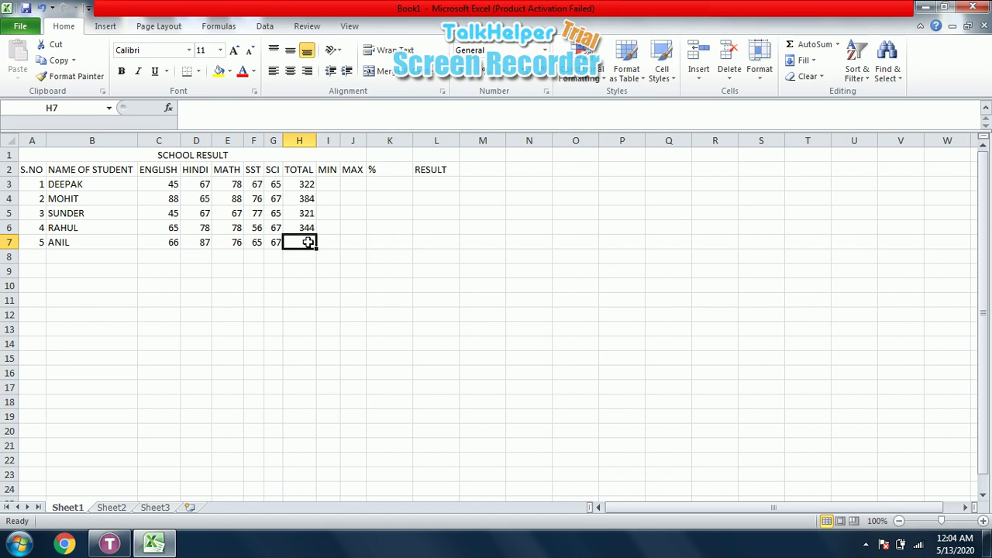
key("ctrl+d")
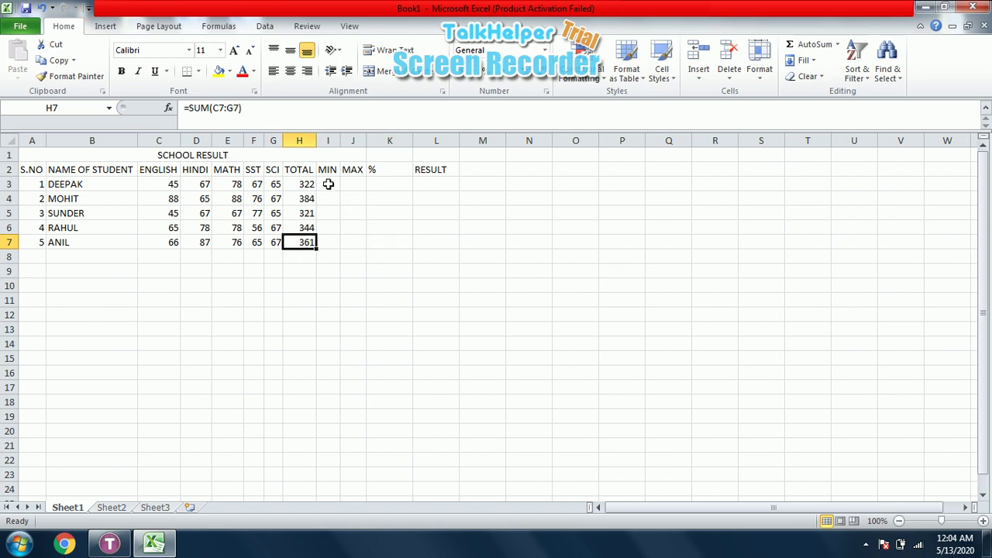
left_click(328, 184)
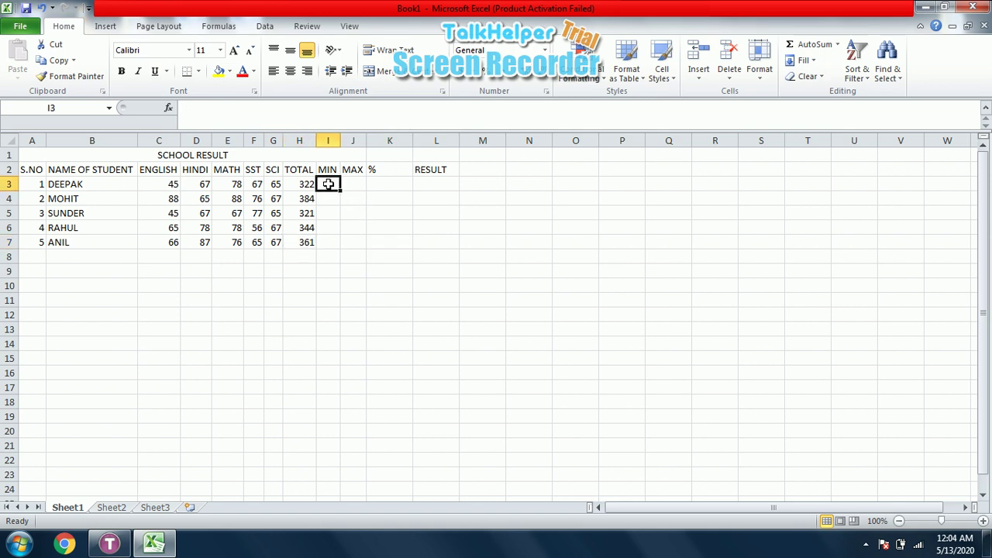
- Enter =MIN(C3:G3) in I3 and fill it down to I7: 45, 65, 45, 56, 65
type("=M")
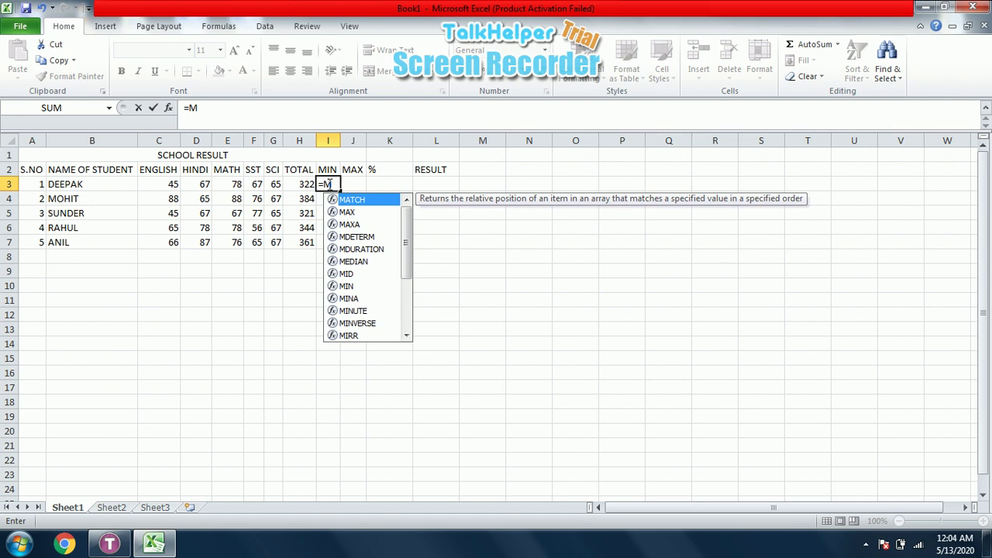
type("IN")
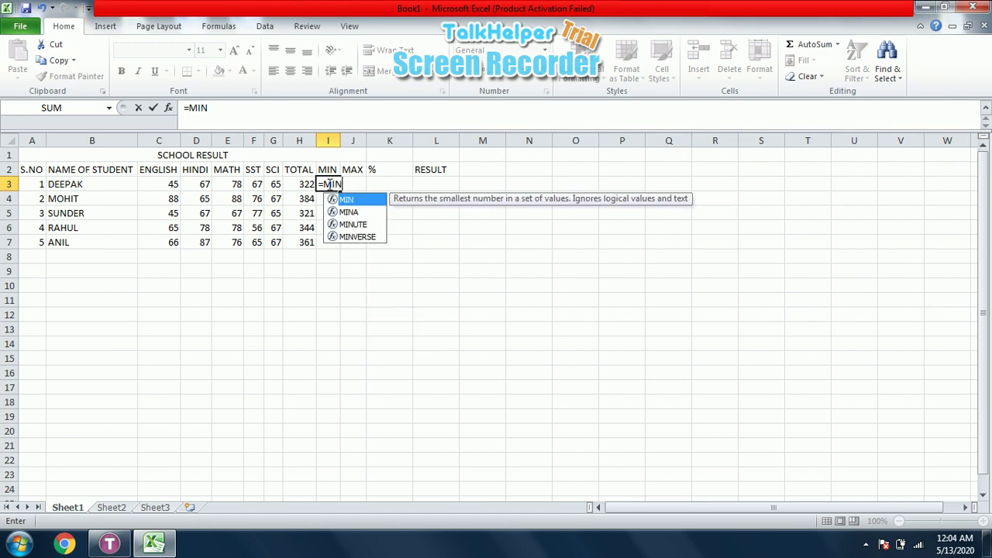
type("(")
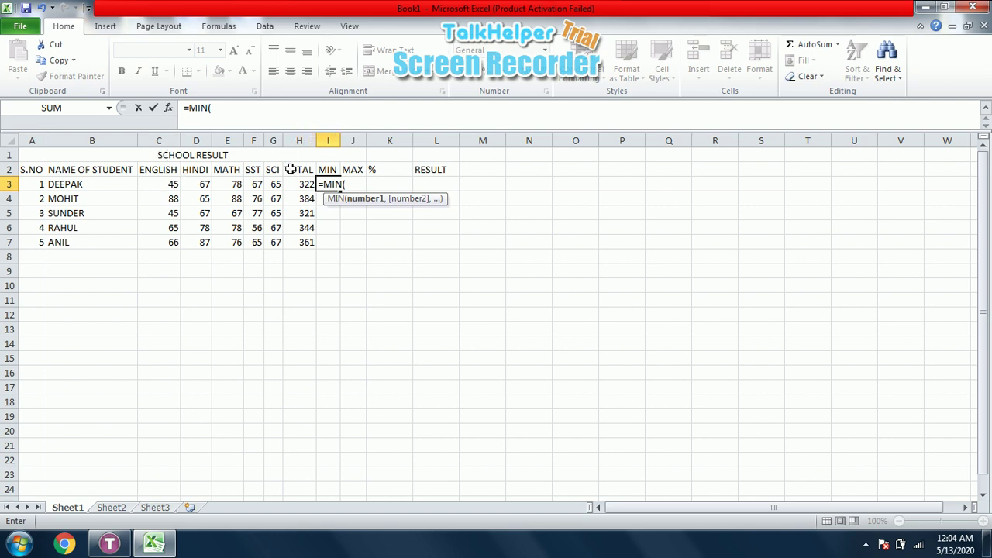
type("C")
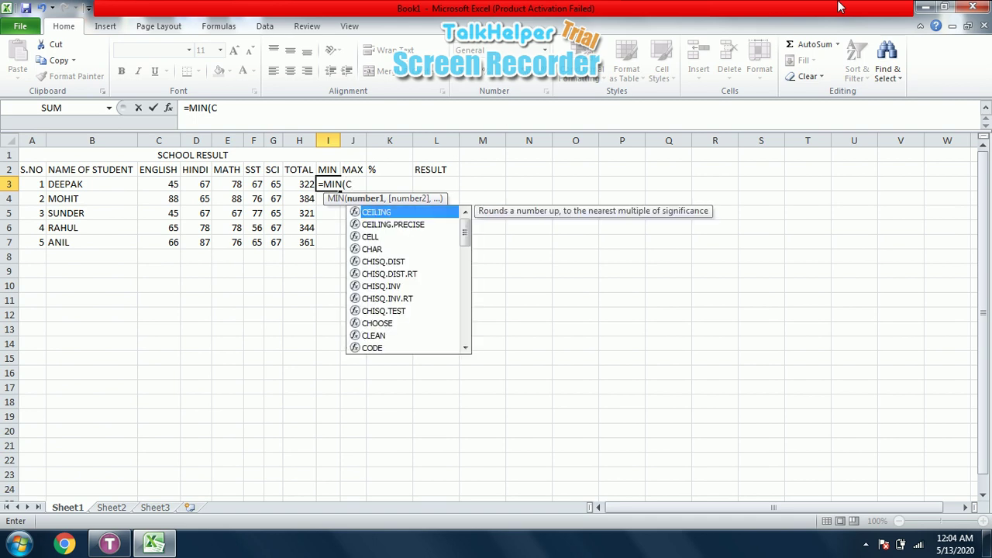
type("3:")
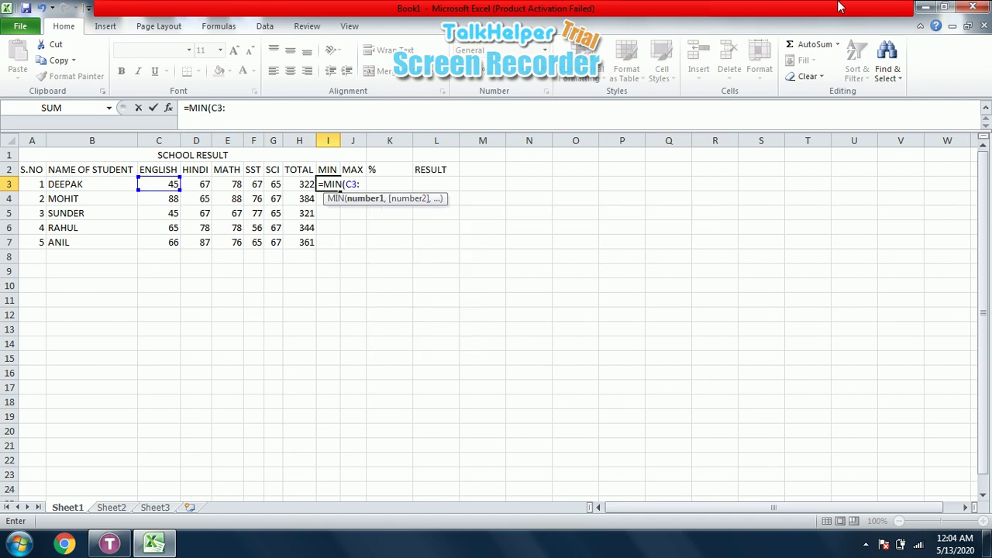
type("G3")
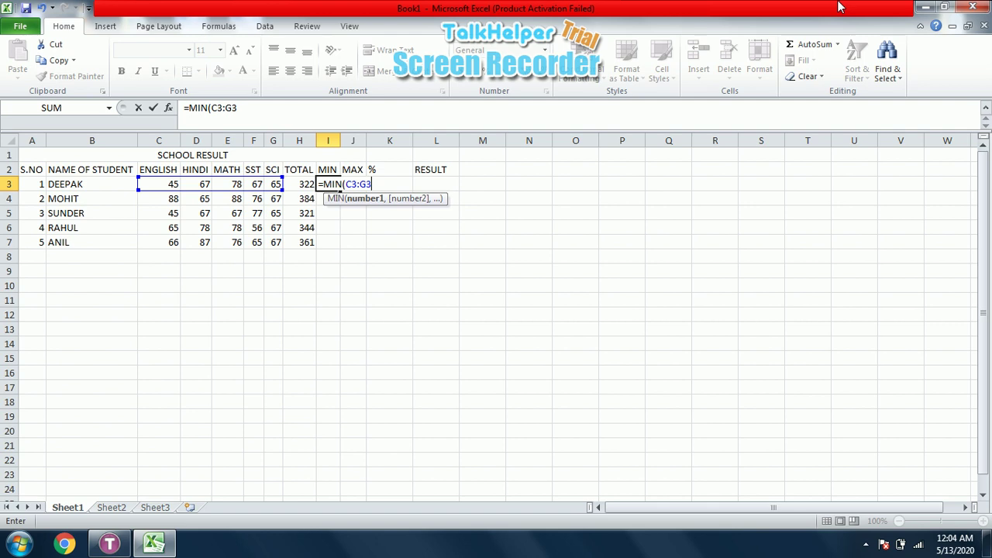
type(")")
key("Return")
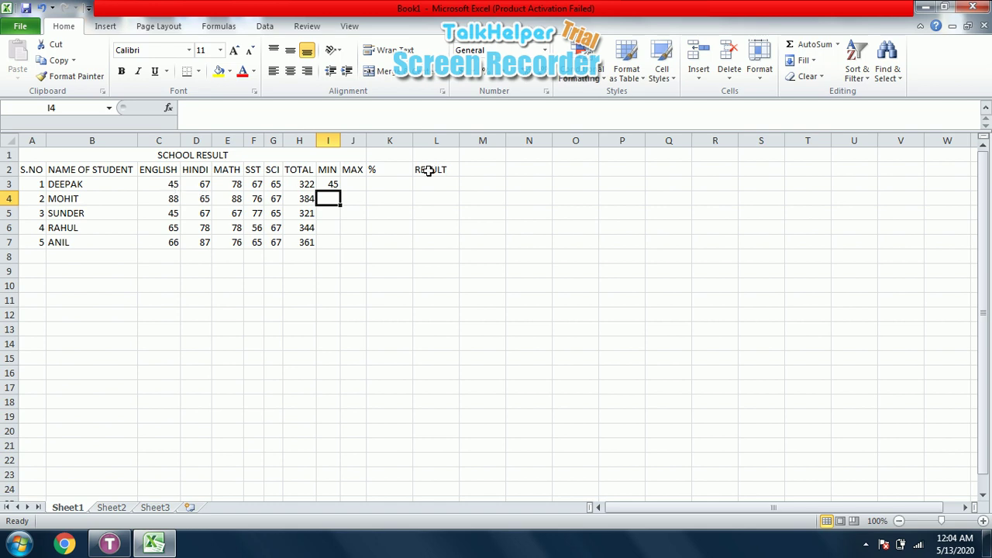
left_click(333, 184)
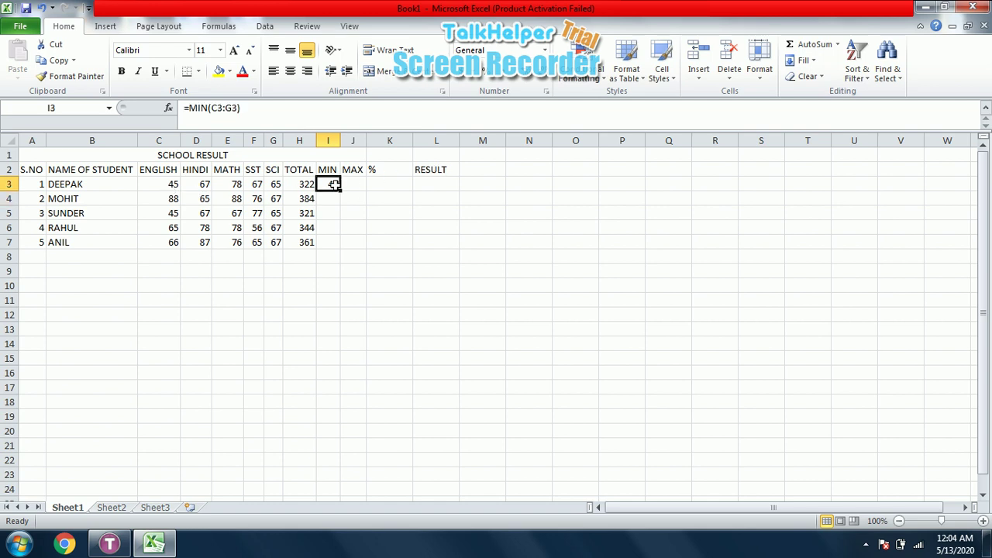
left_click_drag(333, 184, 328, 242)
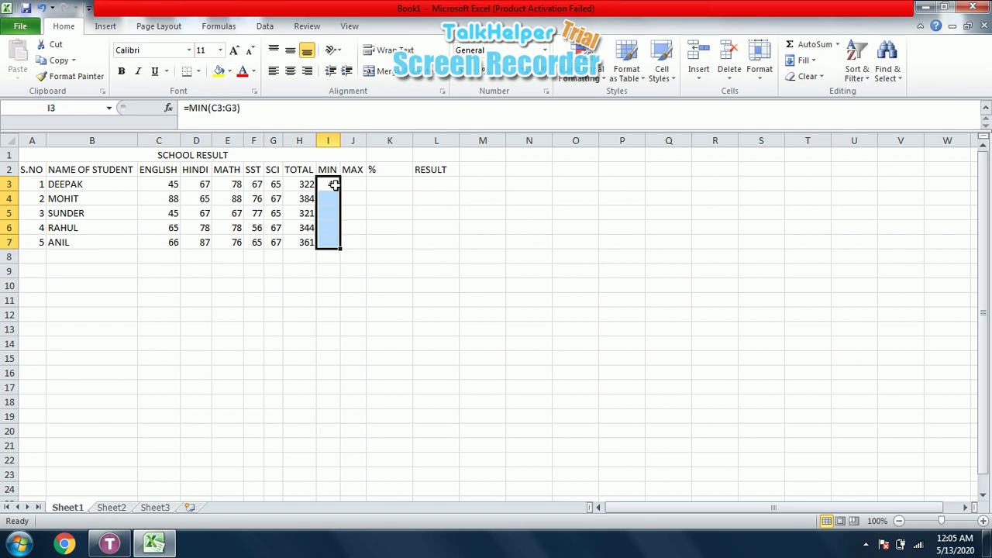
key("ctrl+d")
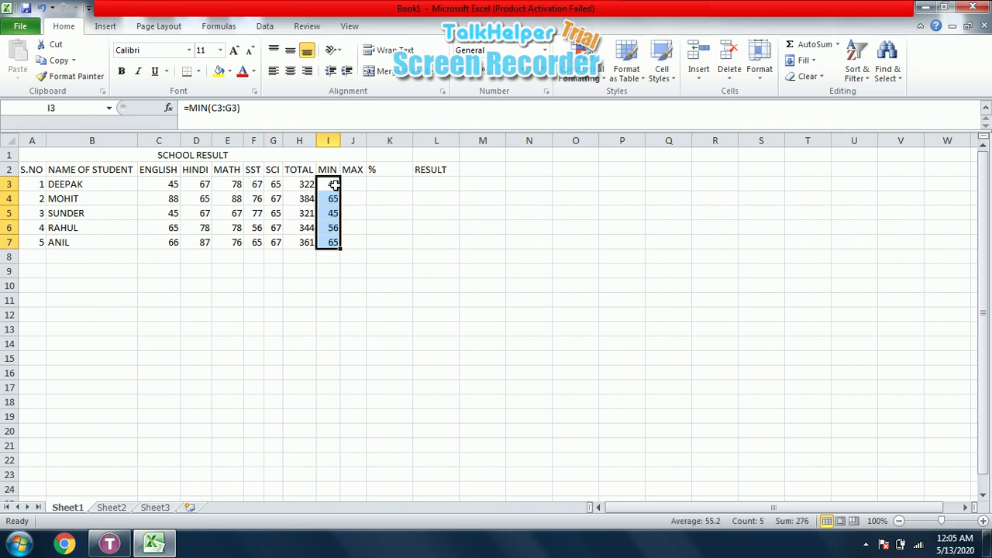
left_click(358, 185)
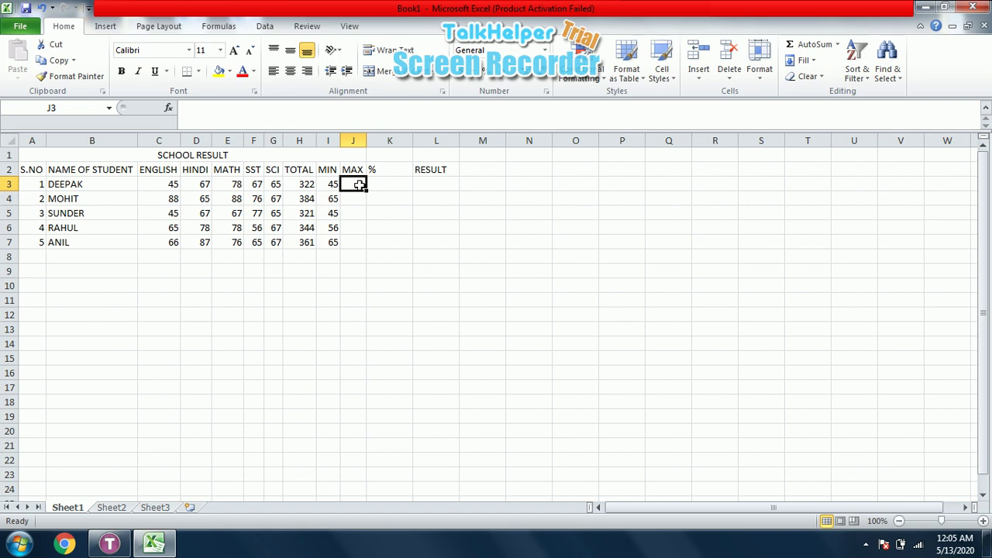
- Enter =MAX(C3:G3) in J3 and fill it down to J7: 78, 88, 77, 78, 87
type("=")
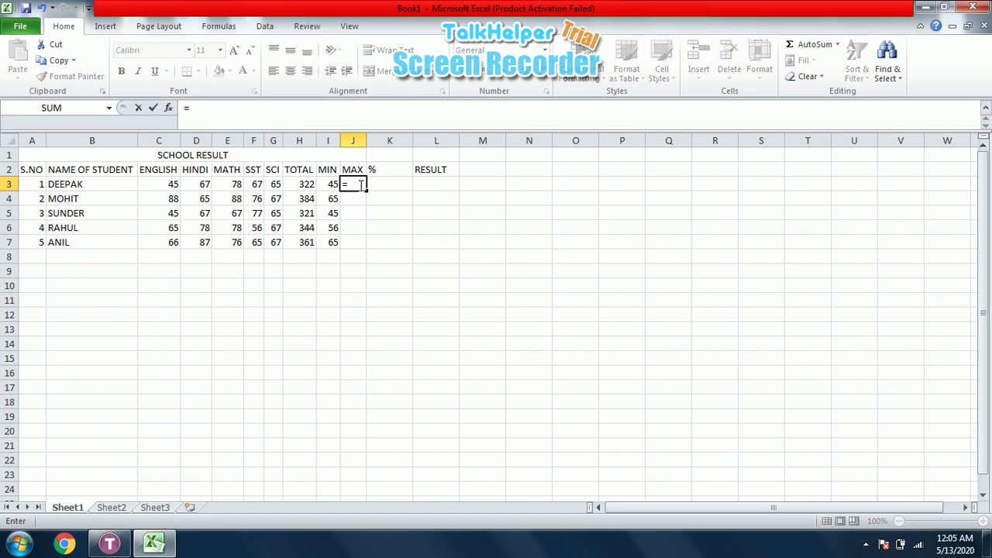
type("MAX")
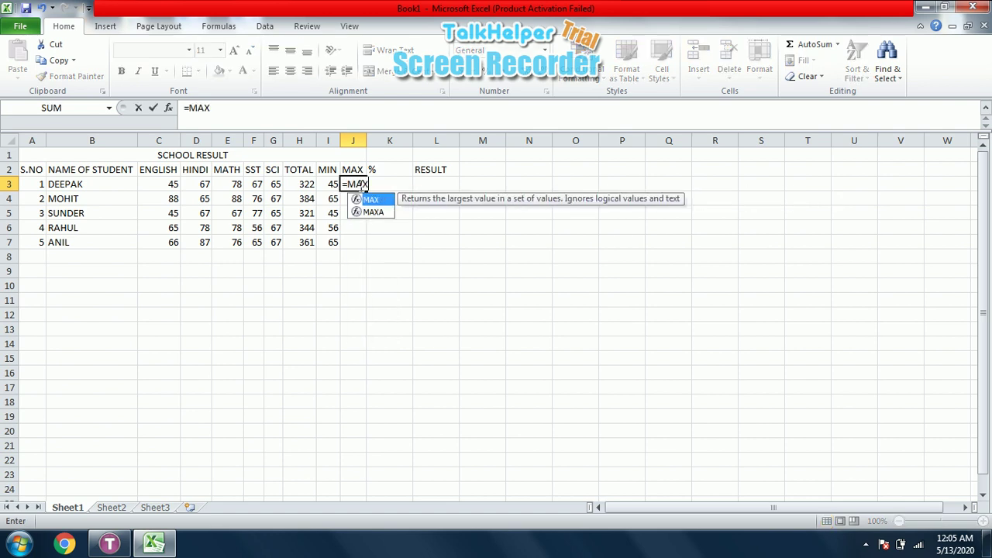
type("(")
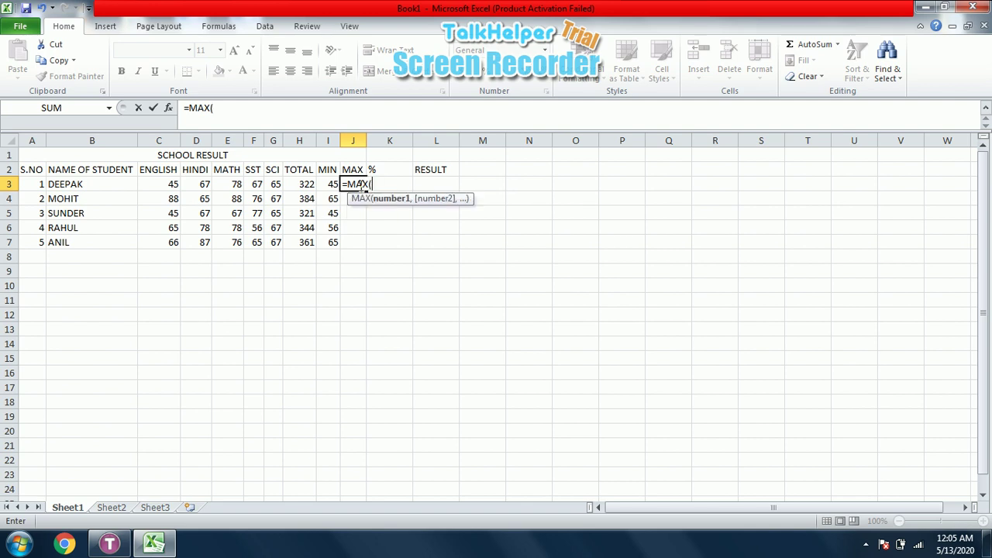
type("C3")
type(":G")
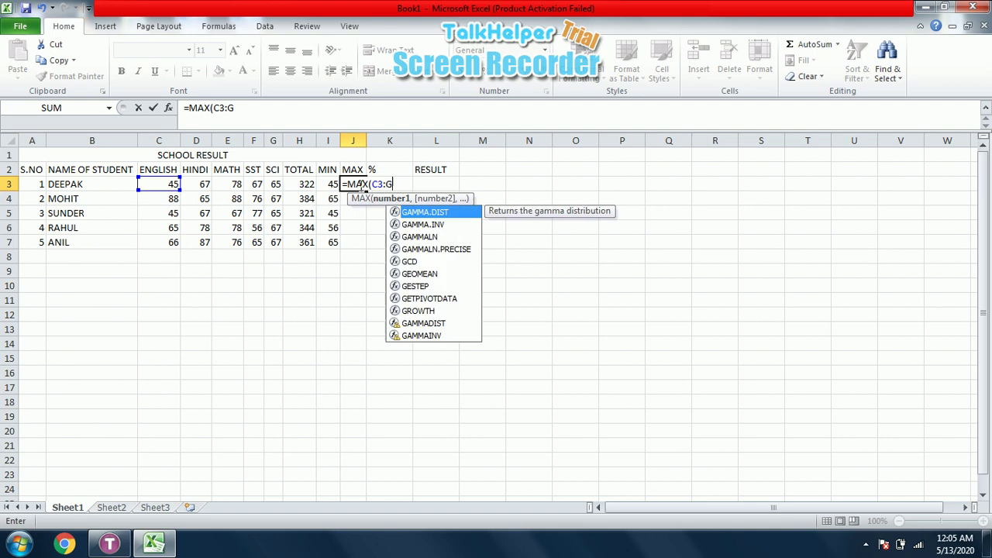
type("3")
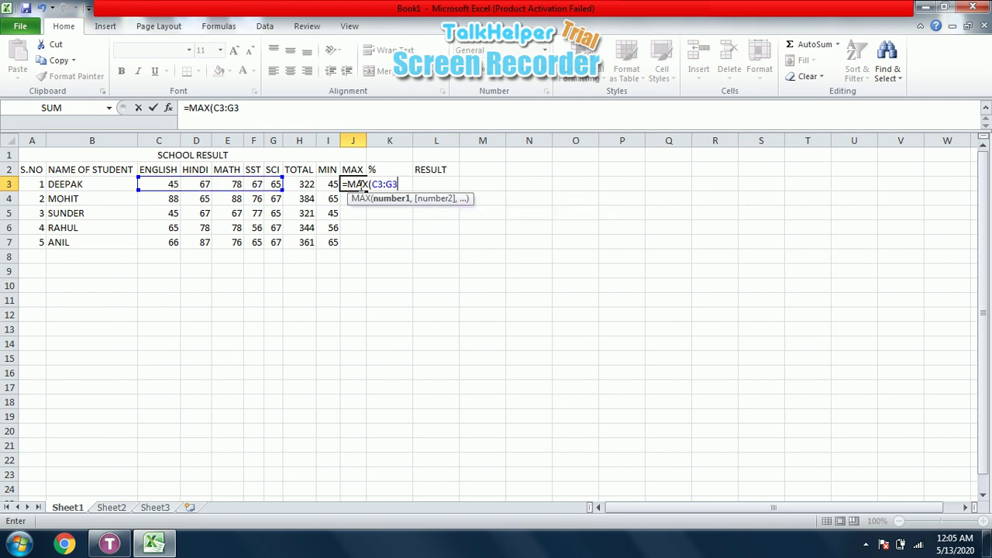
type(")")
key("Return")
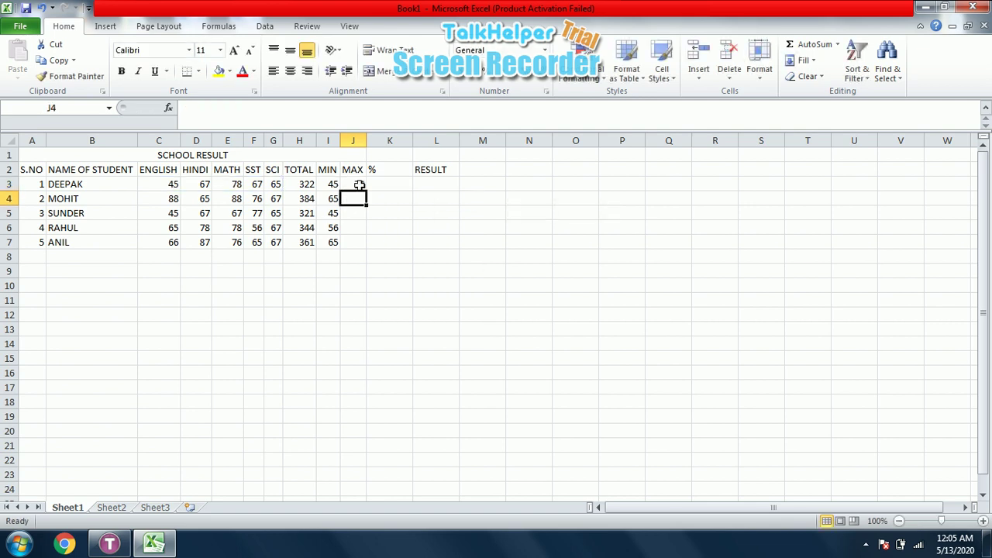
left_click(421, 210)
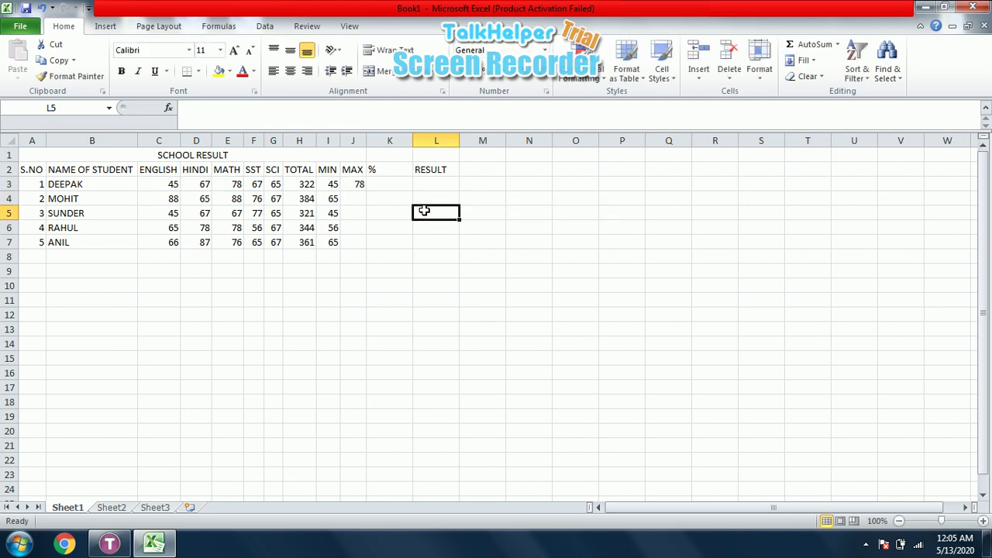
left_click(355, 184)
left_click_drag(355, 183, 352, 242)
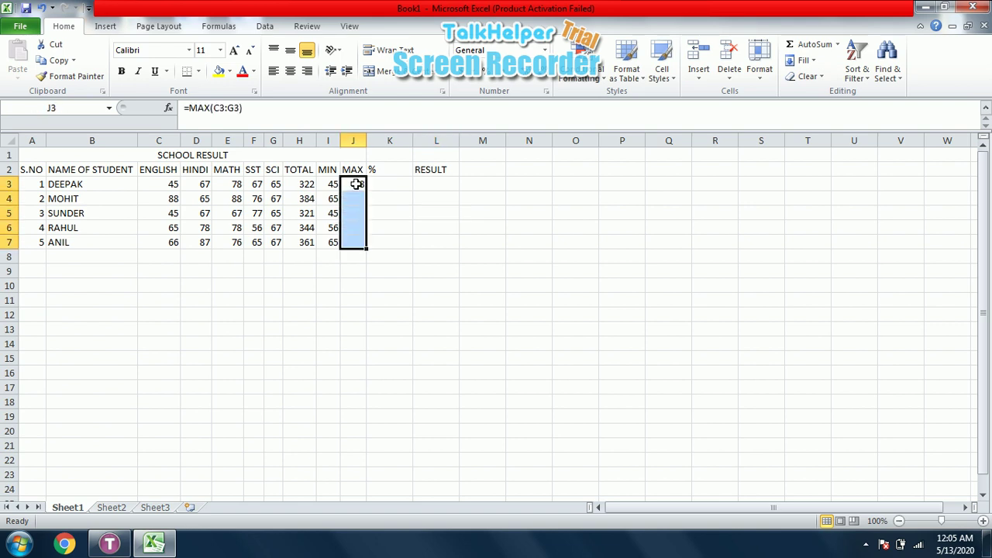
key("ctrl+d")
left_click(395, 199)
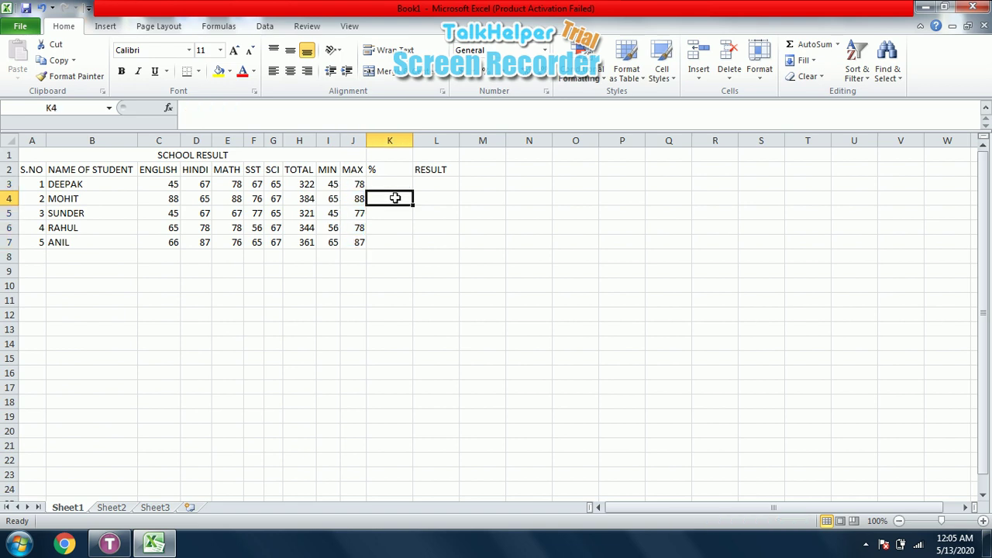
- Enter the percentage formula =H3/500*100 in K3, giving 64.4
left_click(983, 522)
left_click(983, 522)
left_click(983, 522)
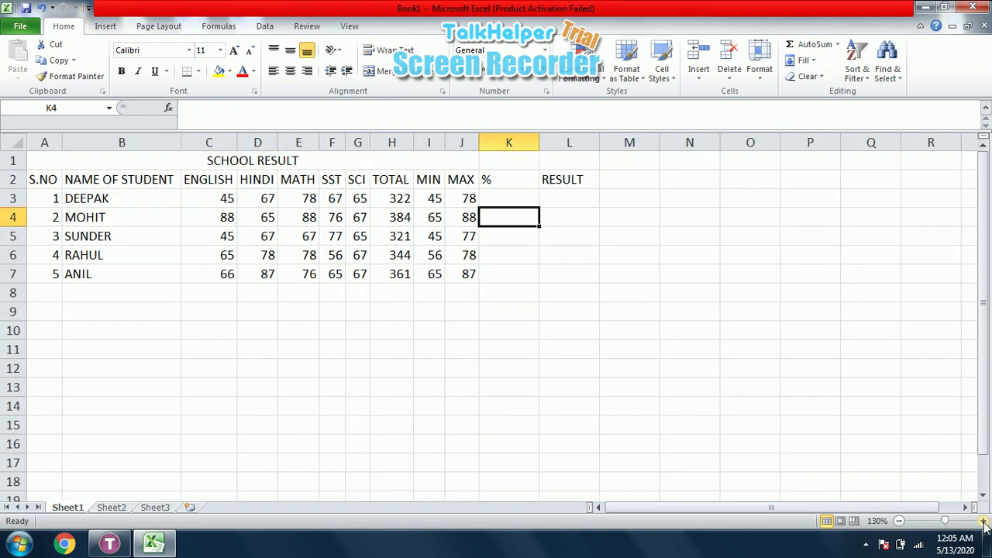
left_click(983, 522)
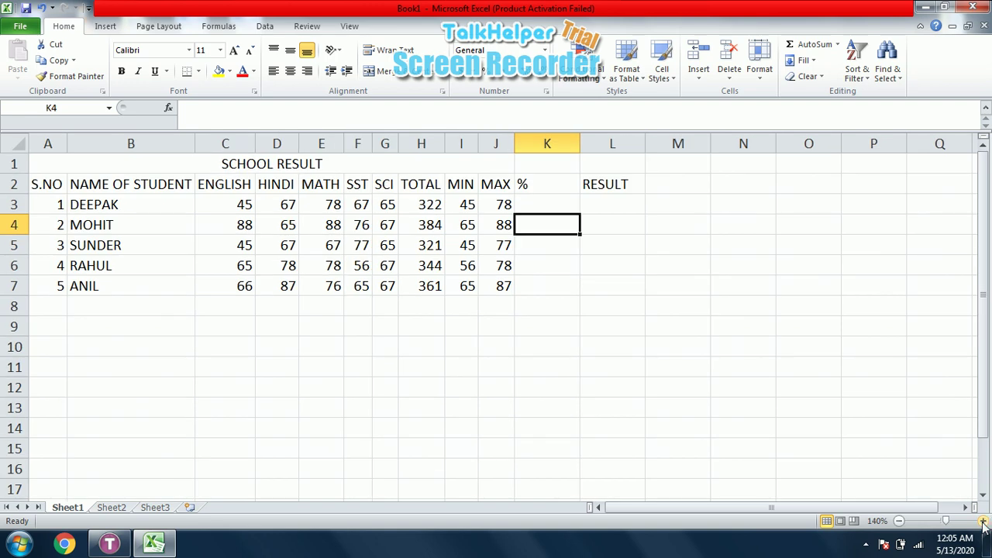
left_click(528, 199)
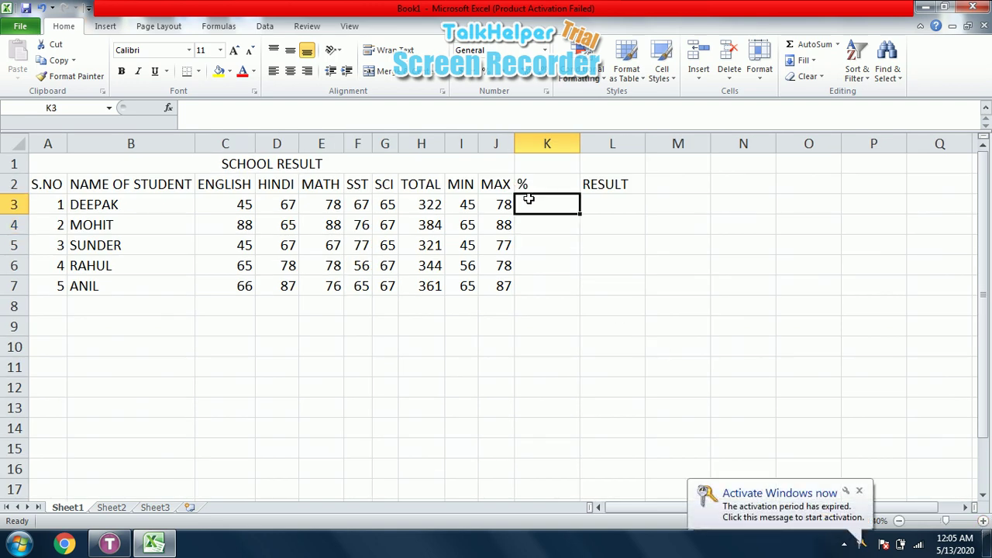
type("=")
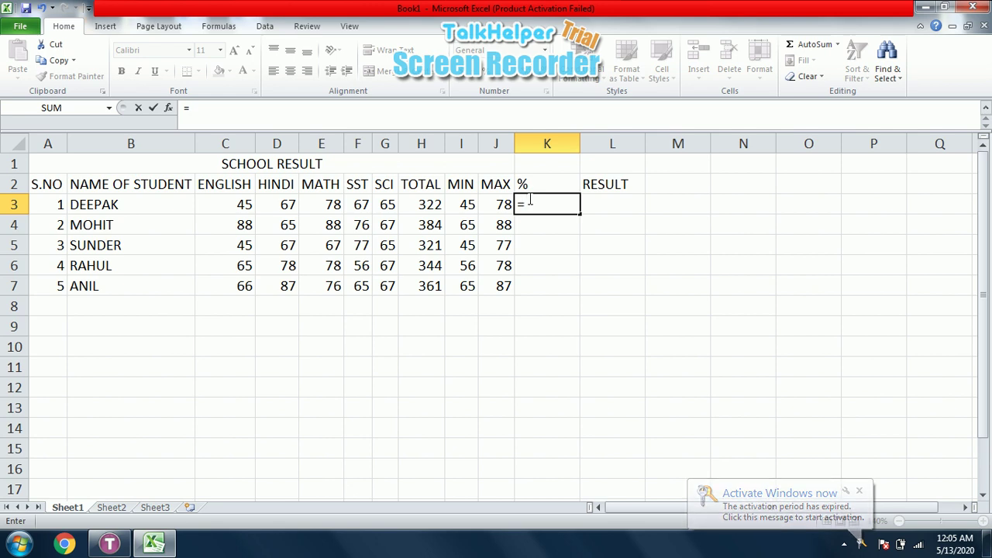
left_click(434, 204)
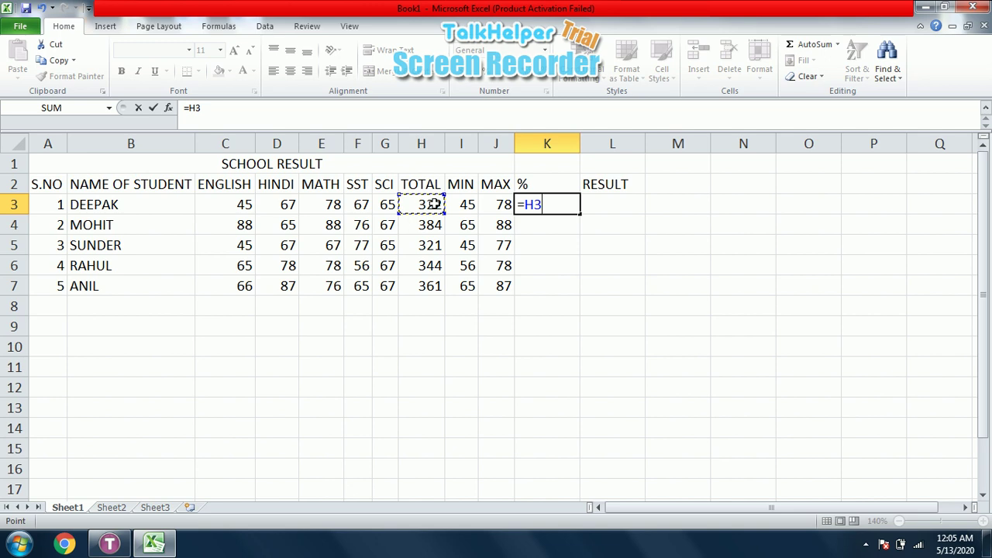
type("*")
key("BackSpace")
type("/")
type("100")
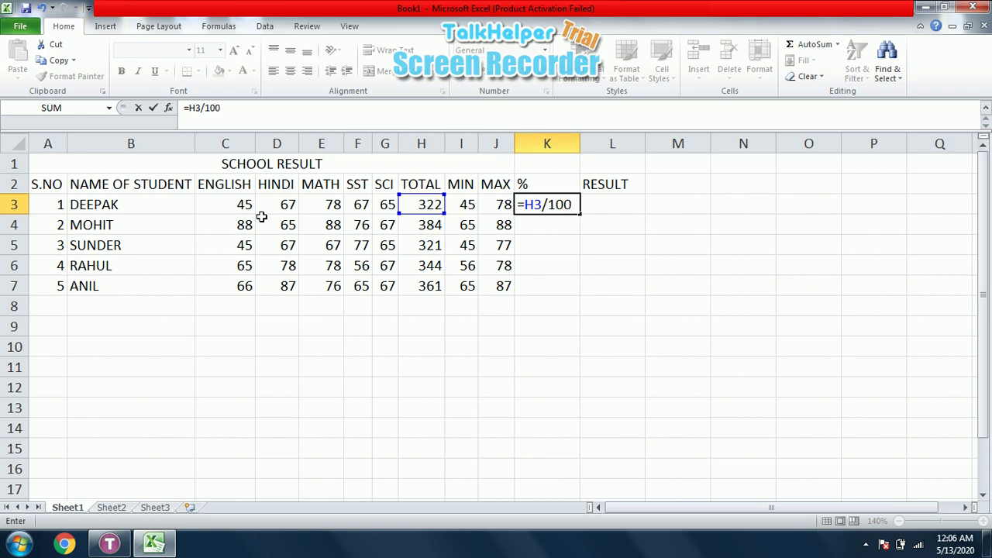
type("*")
key("BackSpace")
key("BackSpace")
key("BackSpace")
key("BackSpace")
type("500")
type("*")
type("100")
key("Return")
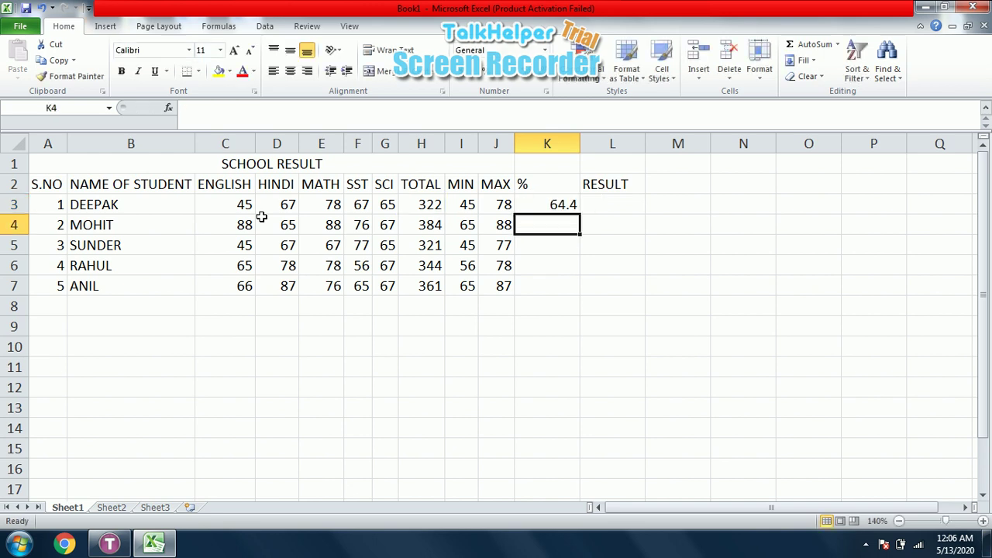
- Fill the percentage formula down K3:K7: 76.8, 64.2, 68.8, 72.2
left_click(573, 203)
key("shift+Down")
key("shift+Down")
key("shift+Down")
key("shift+Down")
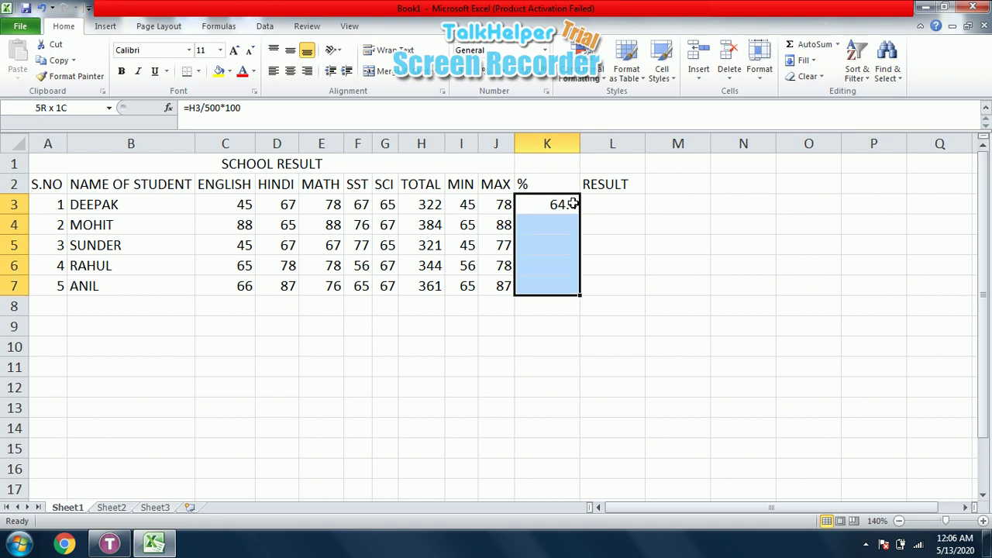
key("ctrl+d")
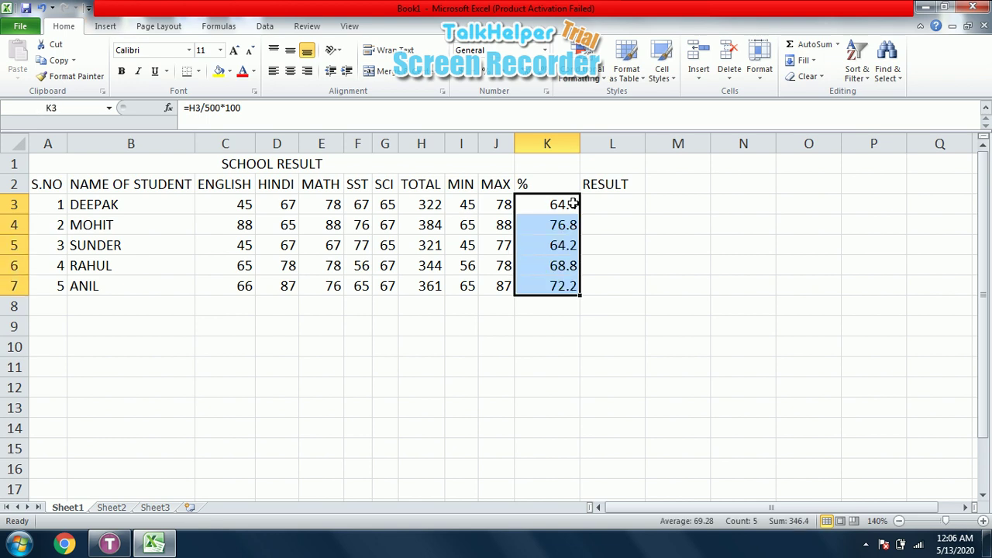
left_click(623, 225)
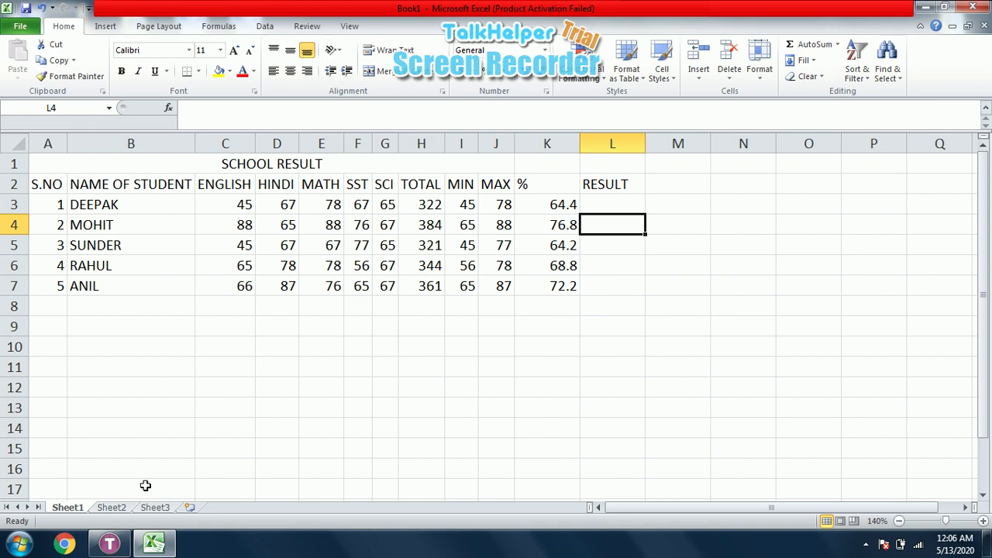
left_click(111, 543)
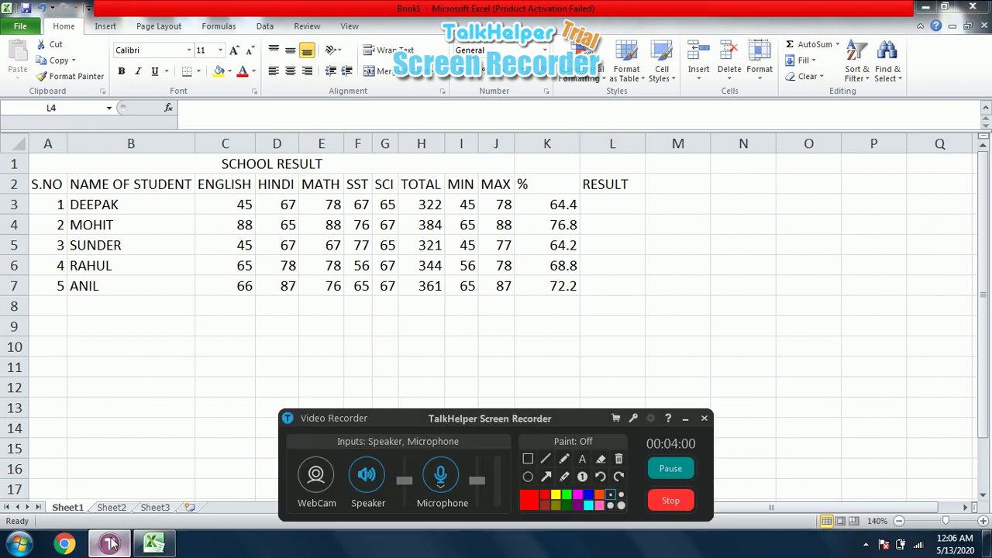
left_click(111, 543)
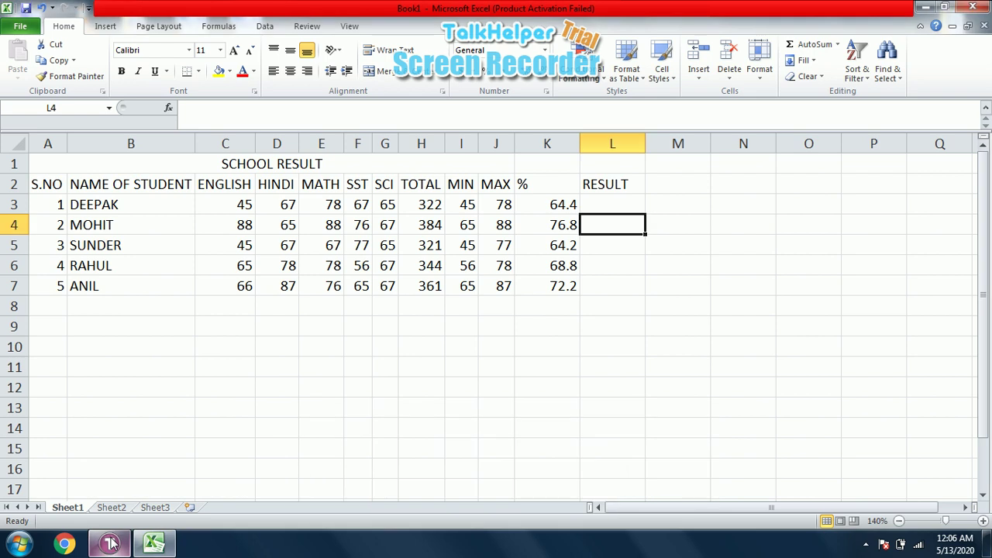
left_click(616, 203)
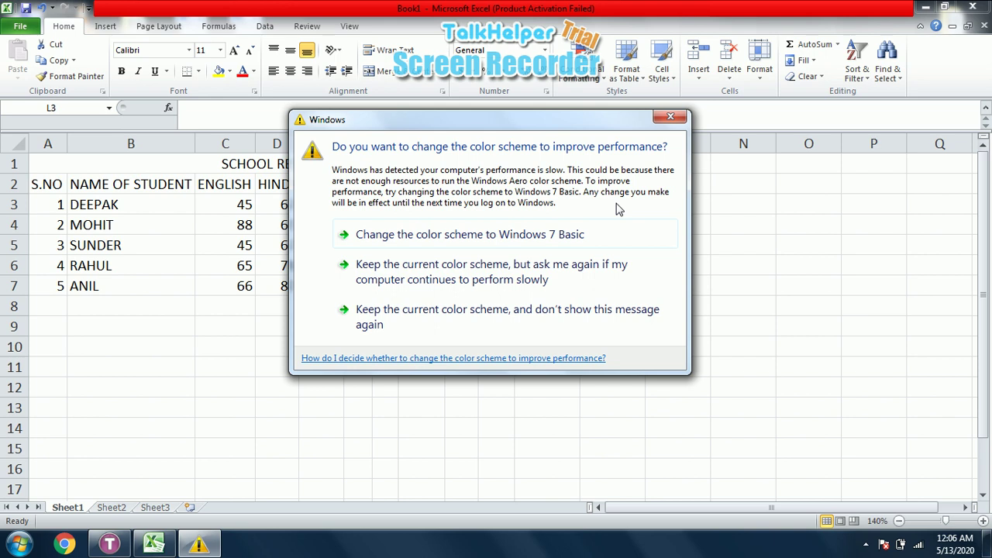
left_click(671, 118)
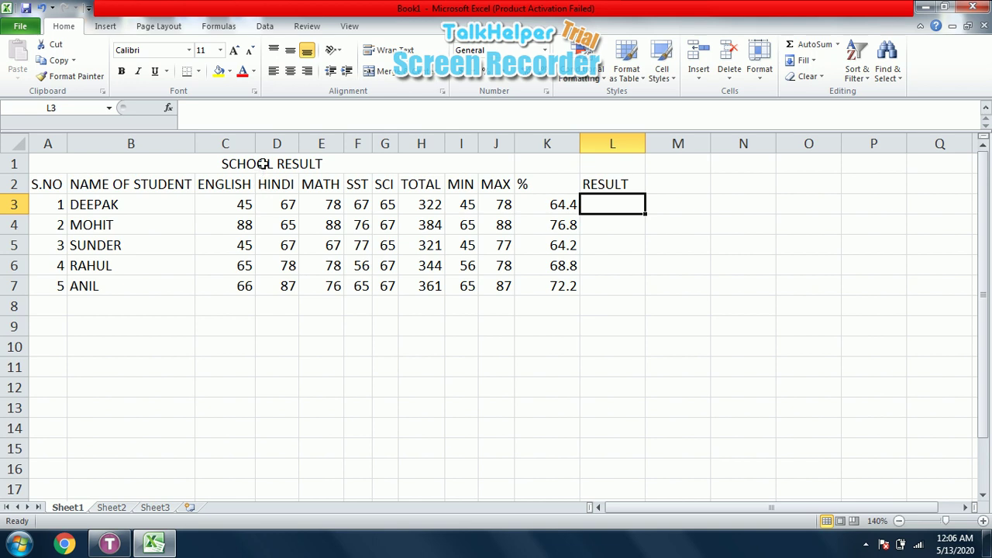
- Apply All Borders to the table range A1:L7
left_click(264, 163)
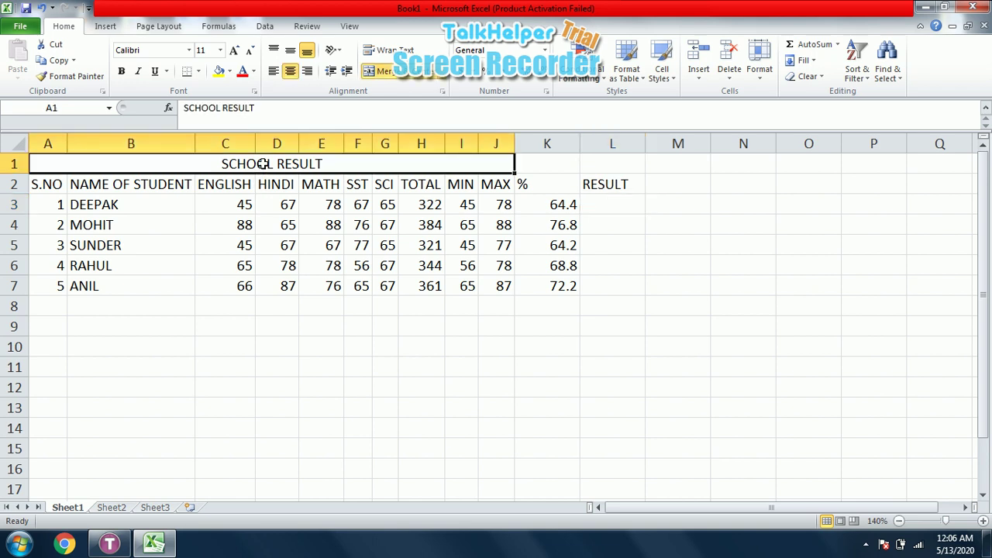
key("shift+Right")
key("shift+Right")
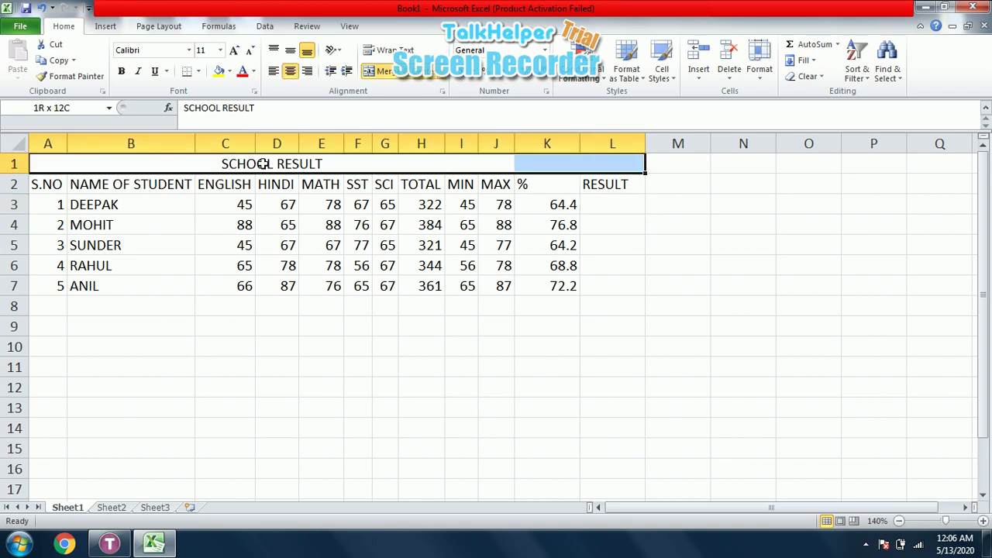
key("shift+Down")
key("shift+Down")
key("shift+Down")
key("shift+Down")
key("shift+Down")
key("shift+Down")
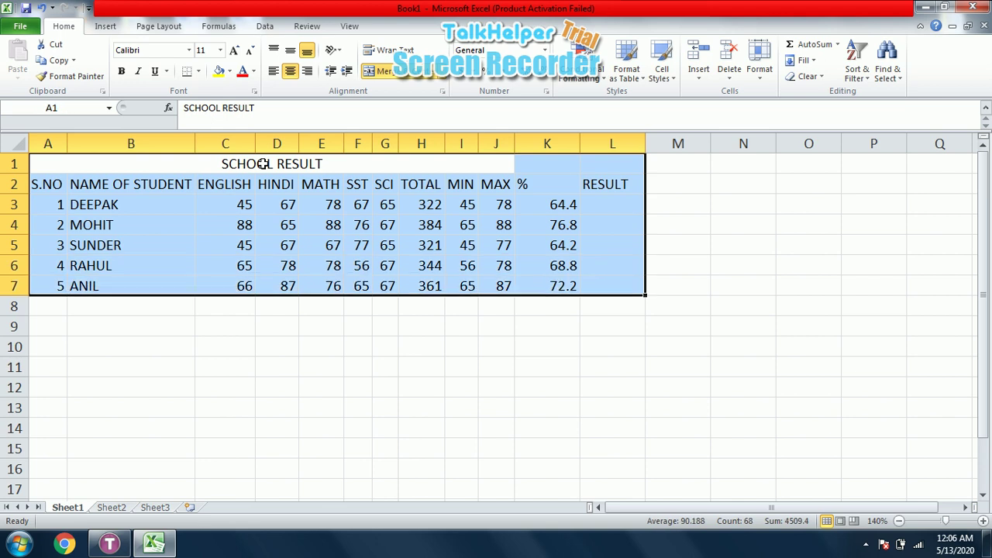
left_click(199, 72)
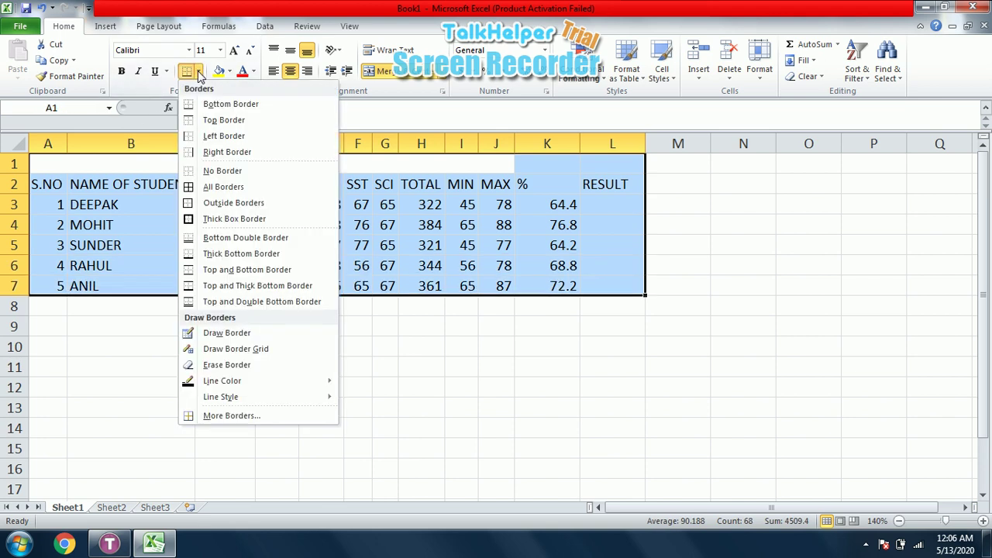
left_click(208, 190)
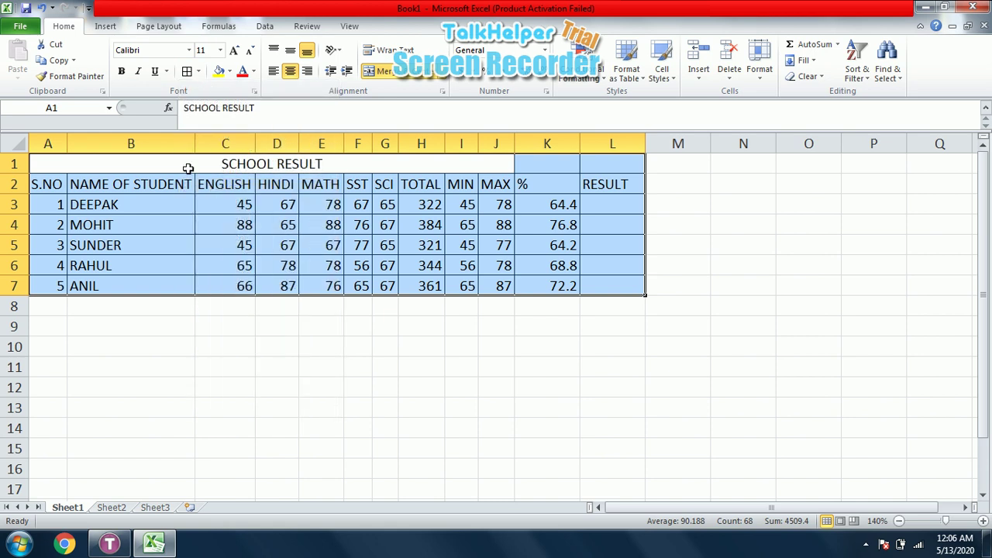
- Re-merge the SCHOOL RESULT title so it spans A1:L1, centred
left_click(436, 223)
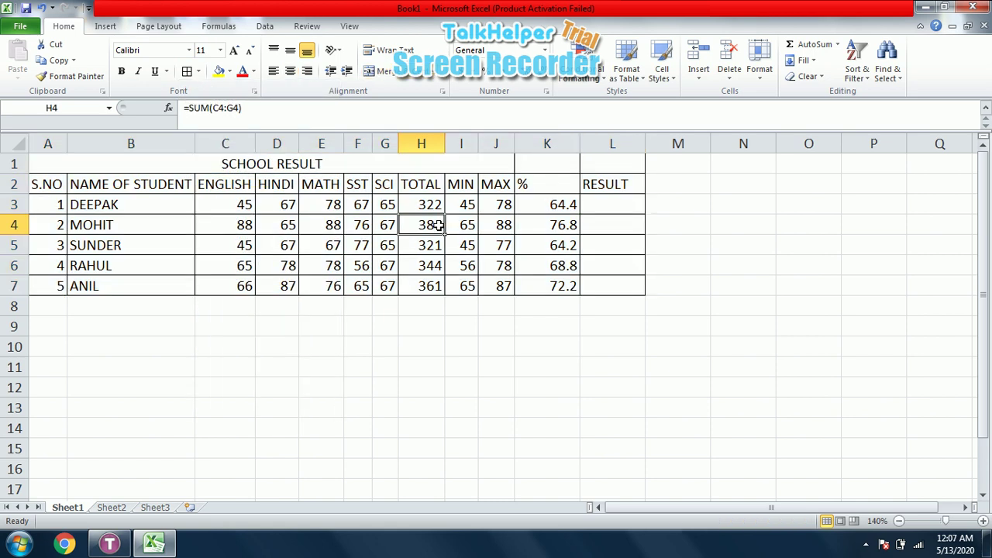
left_click(397, 165)
key("shift+Right")
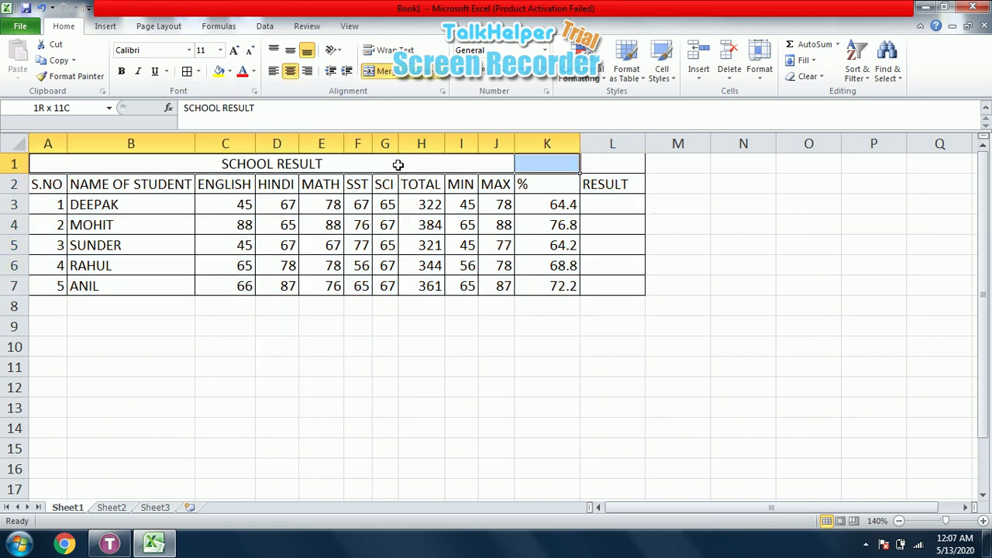
key("shift+Right")
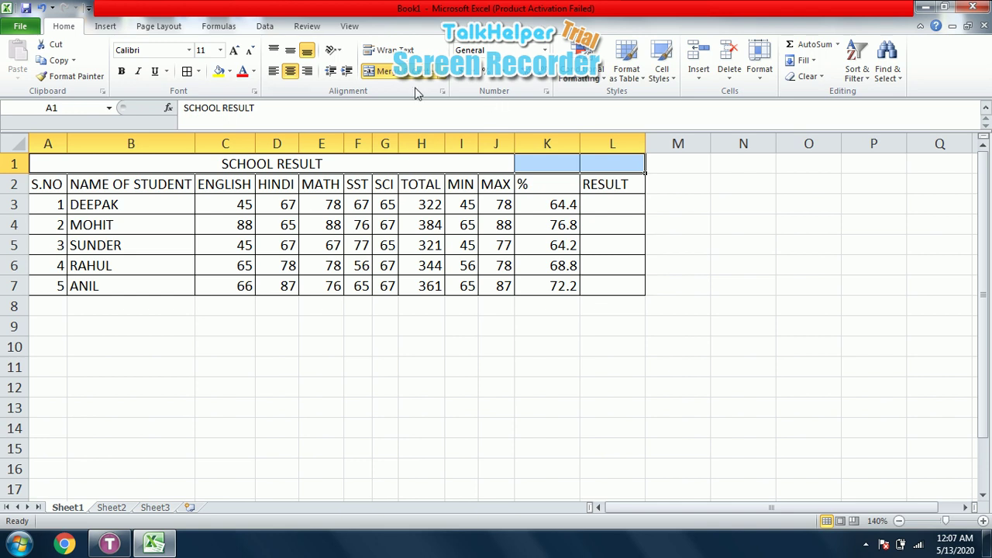
left_click(374, 71)
left_click(375, 71)
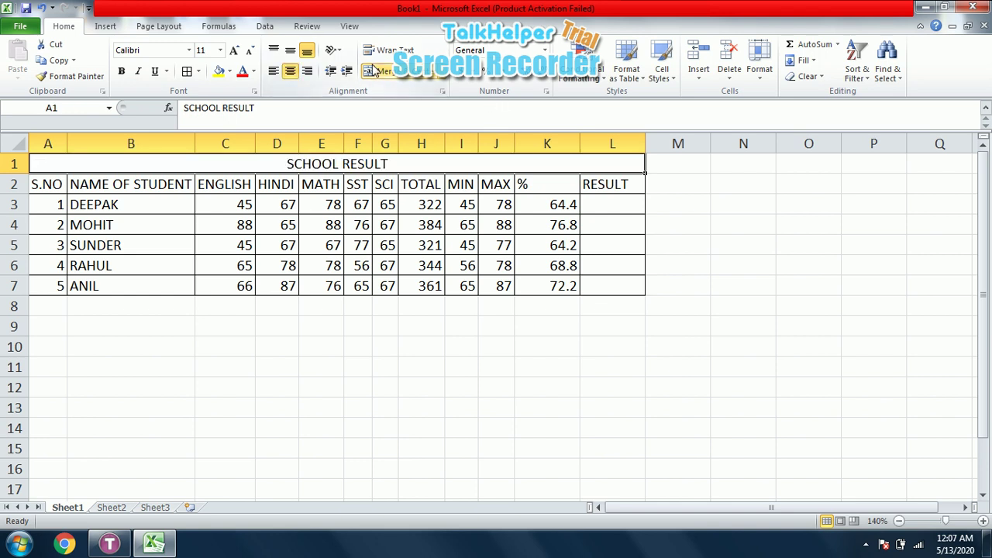
left_click(418, 366)
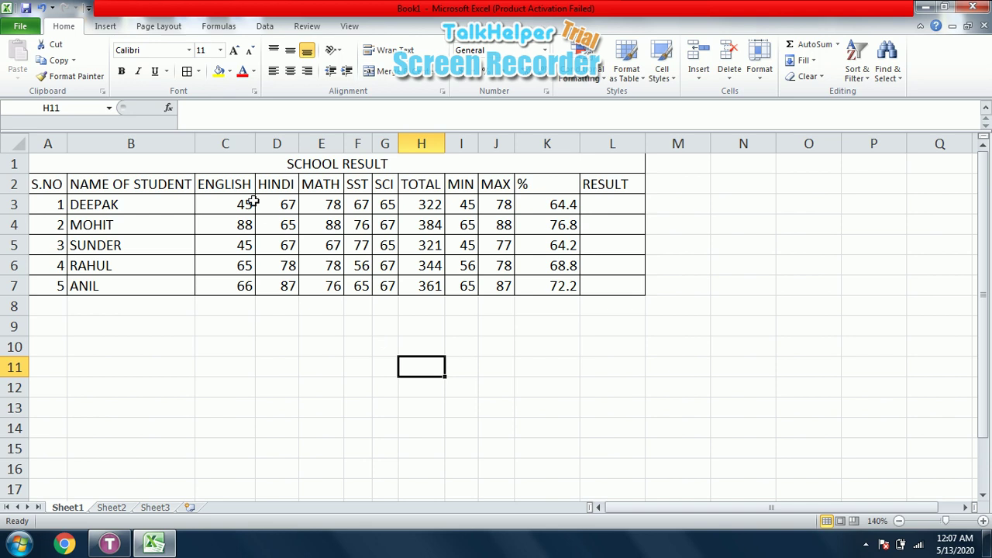
- Centre and middle-align the contents of the entire sheet
left_click(11, 145)
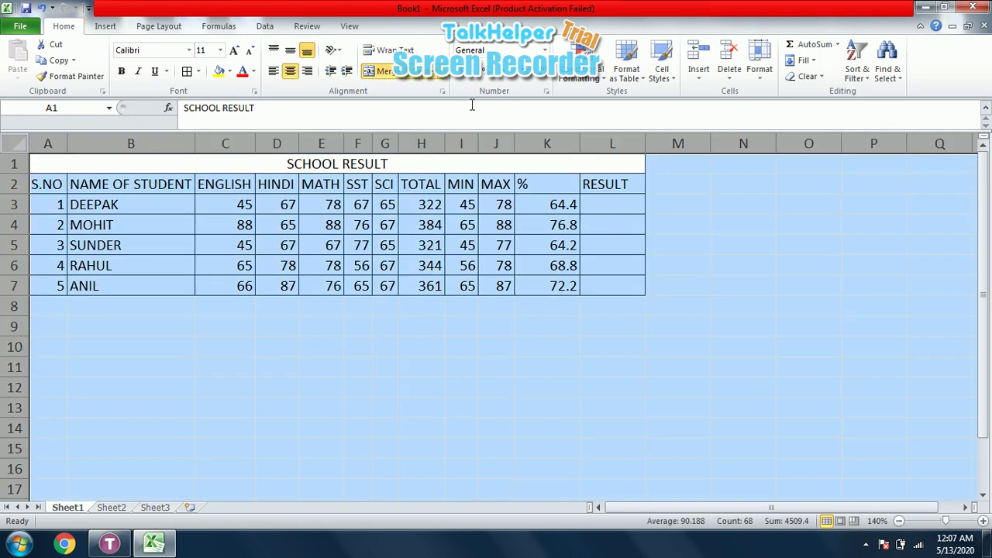
left_click(290, 70)
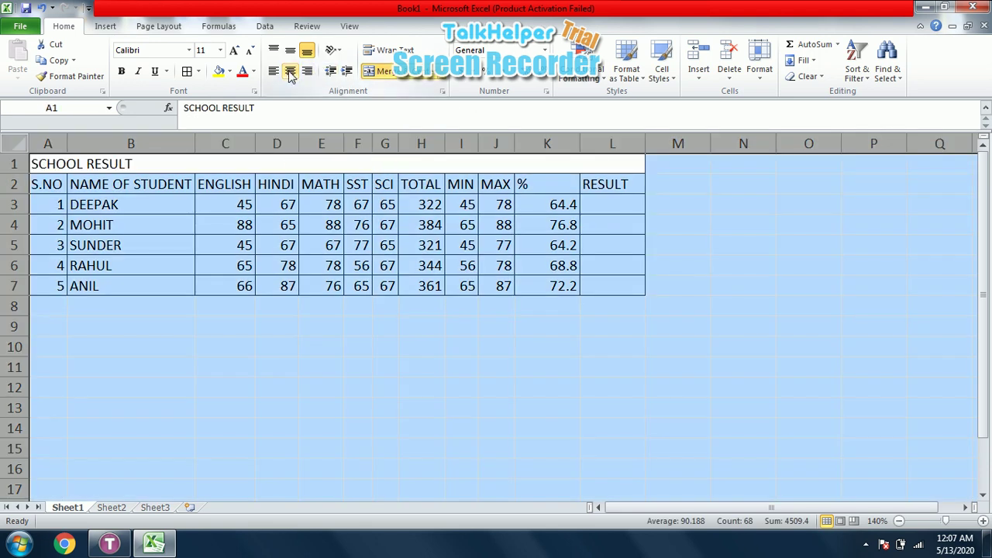
left_click(290, 71)
left_click(290, 50)
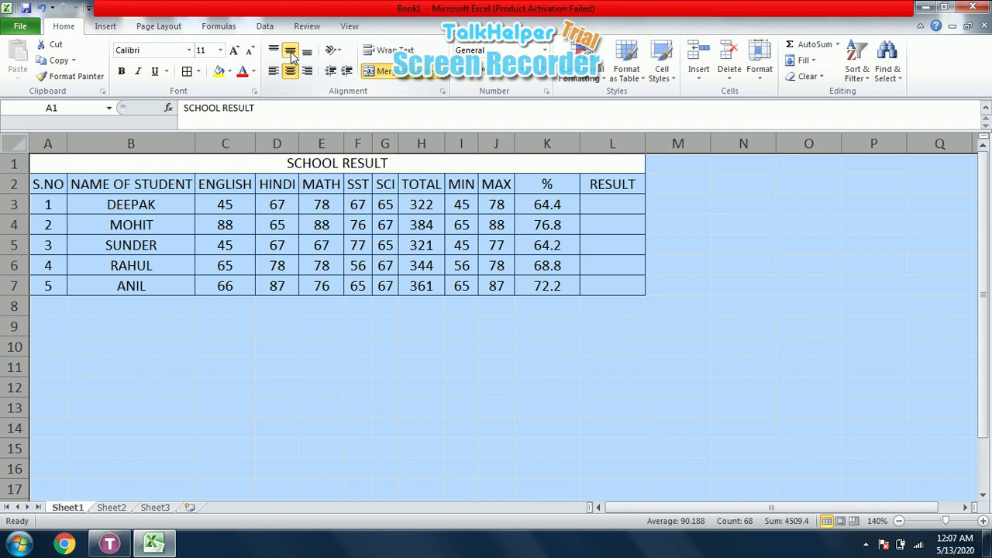
left_click(501, 386)
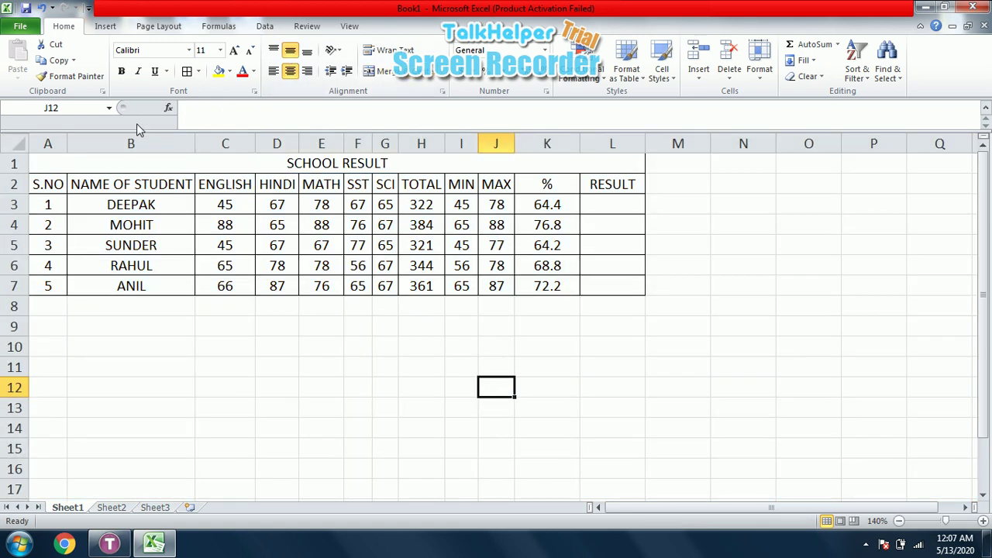
- Save the workbook as an Excel Workbook named 'SCHOOL RESULT' in Documents
left_click(25, 8)
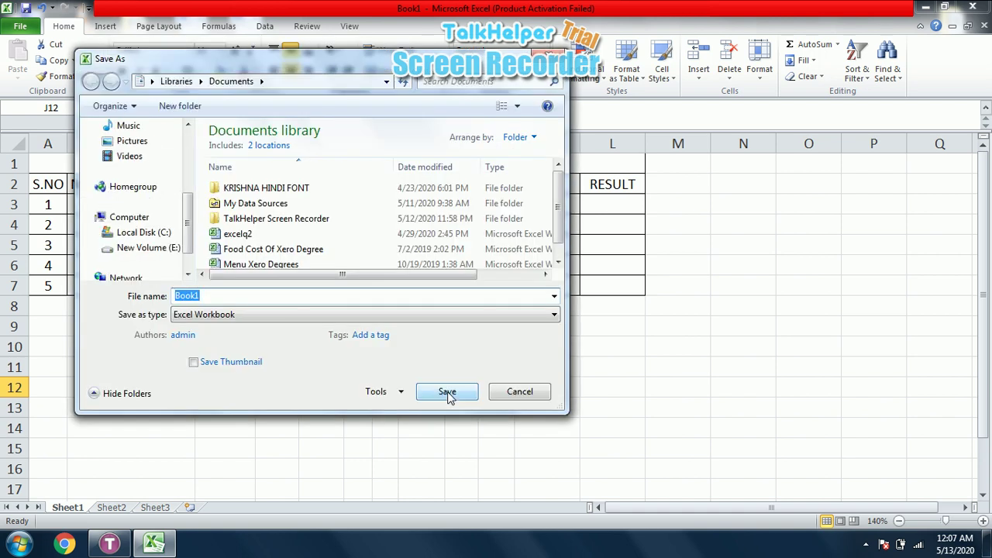
type("SCH")
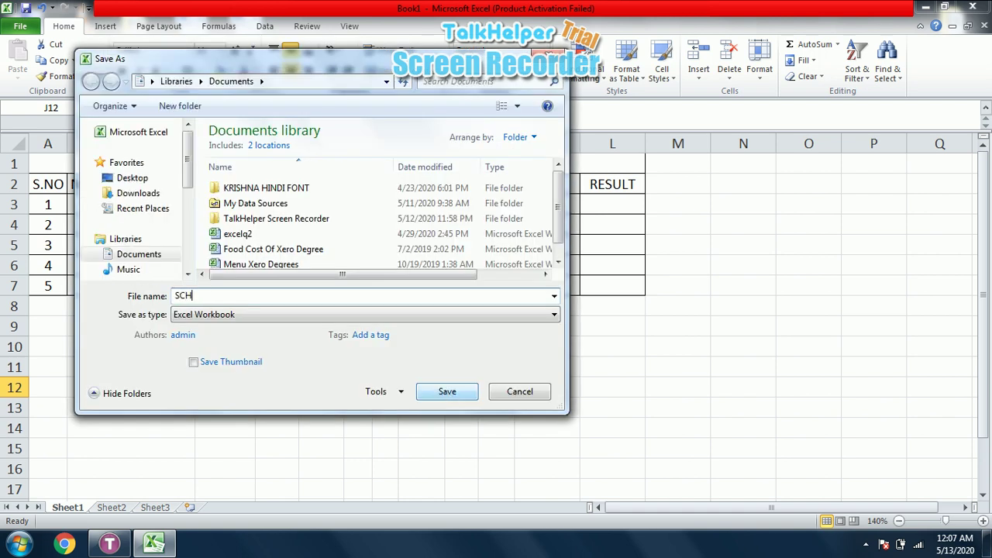
type("OOL RE")
type("SULT")
left_click(447, 391)
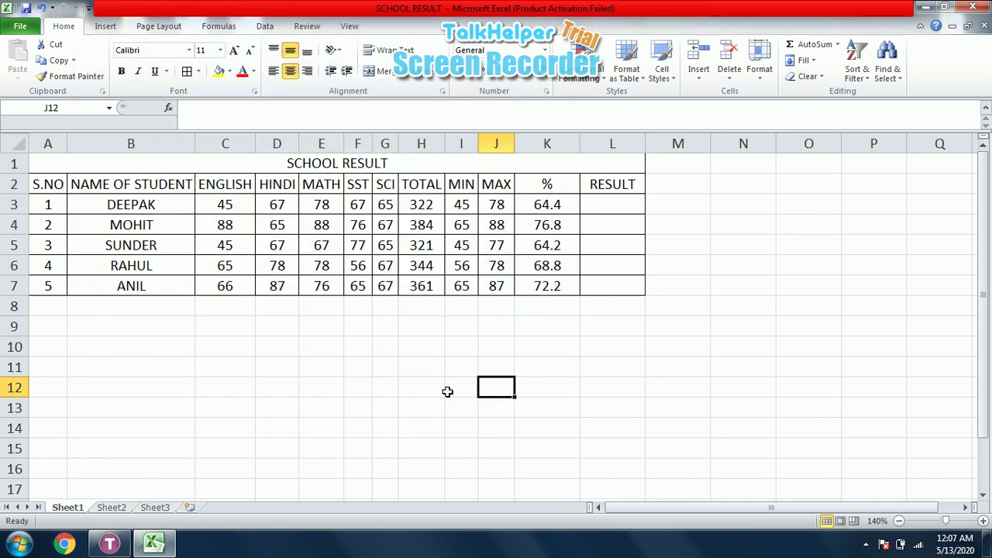